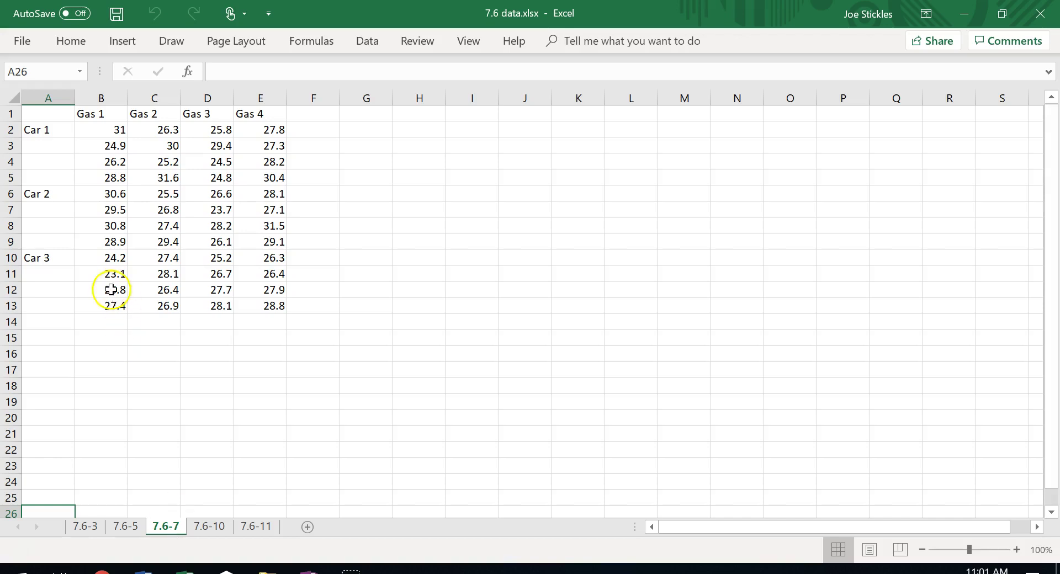
# - Start the Anova: Two-Factor With Replication data analysis tool for the car and gas data on sheet 7.6-7
pyautogui.click(175, 40)
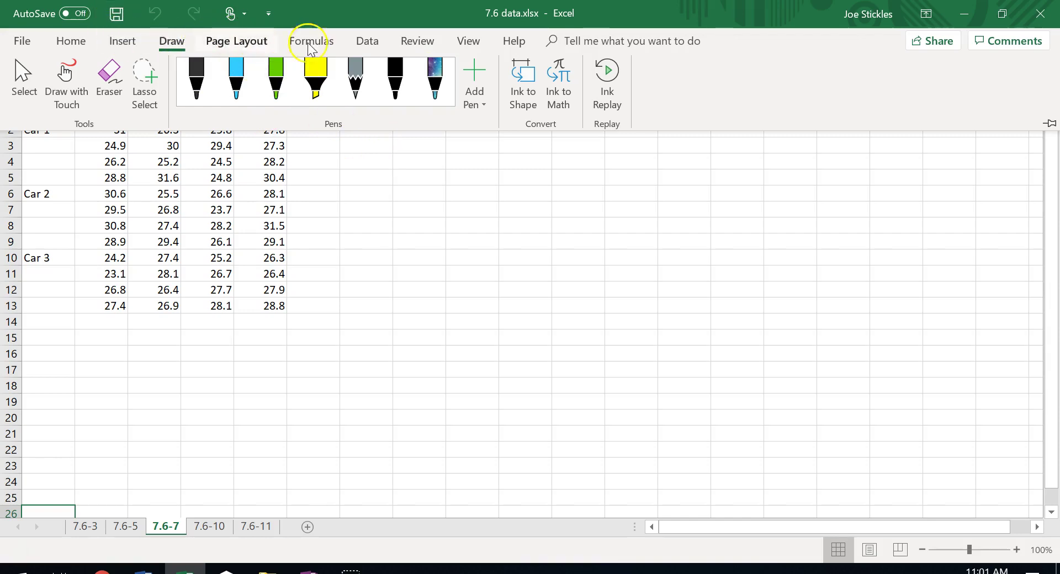
pyautogui.click(366, 41)
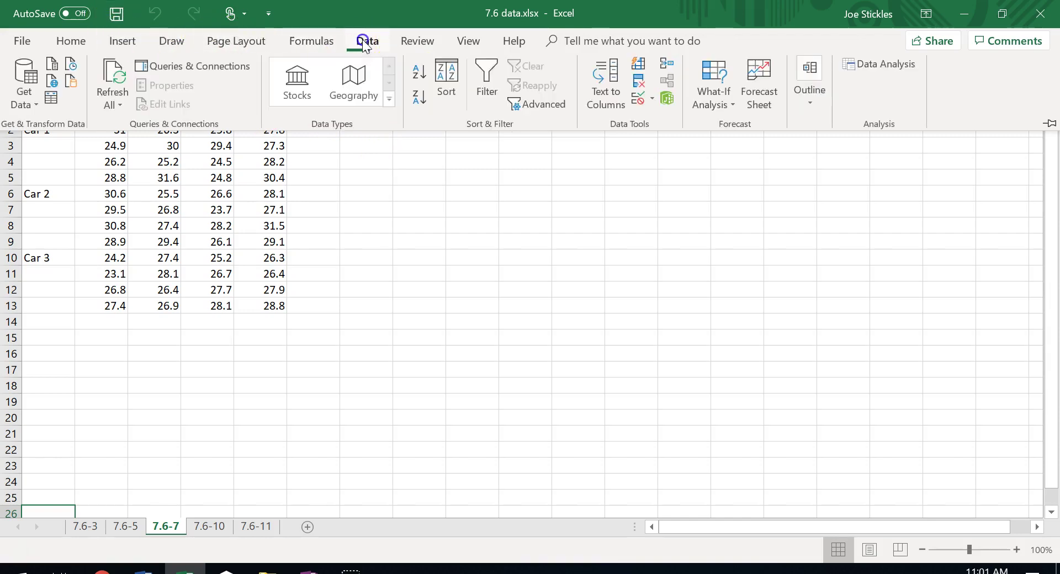
pyautogui.click(899, 62)
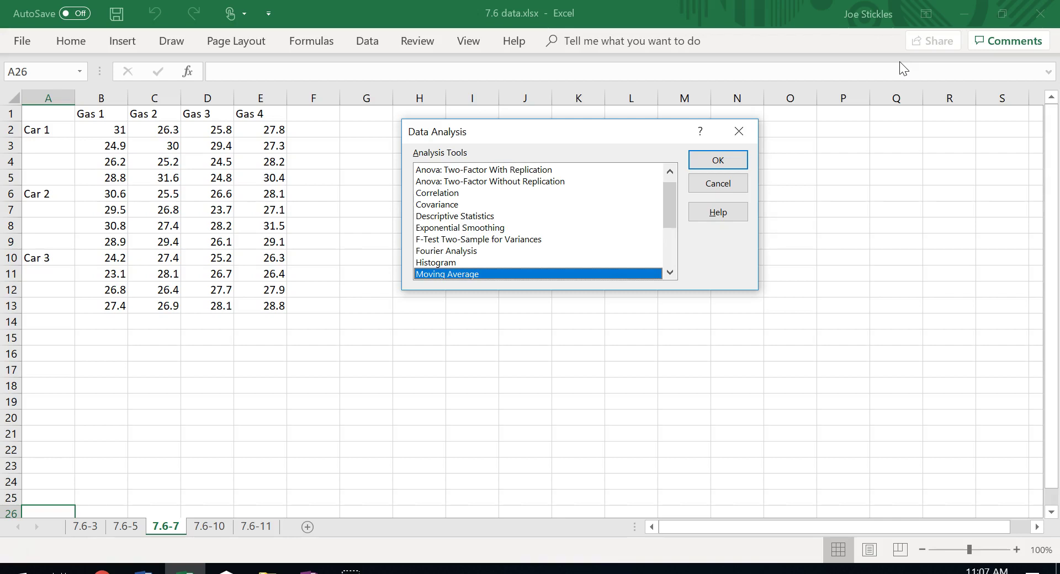
pyautogui.click(538, 170)
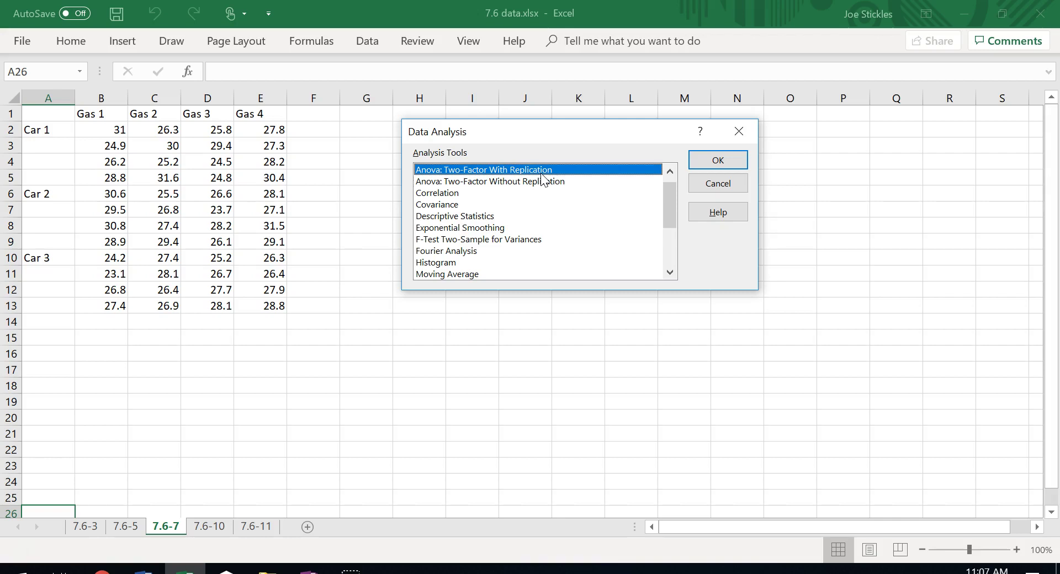
pyautogui.click(722, 161)
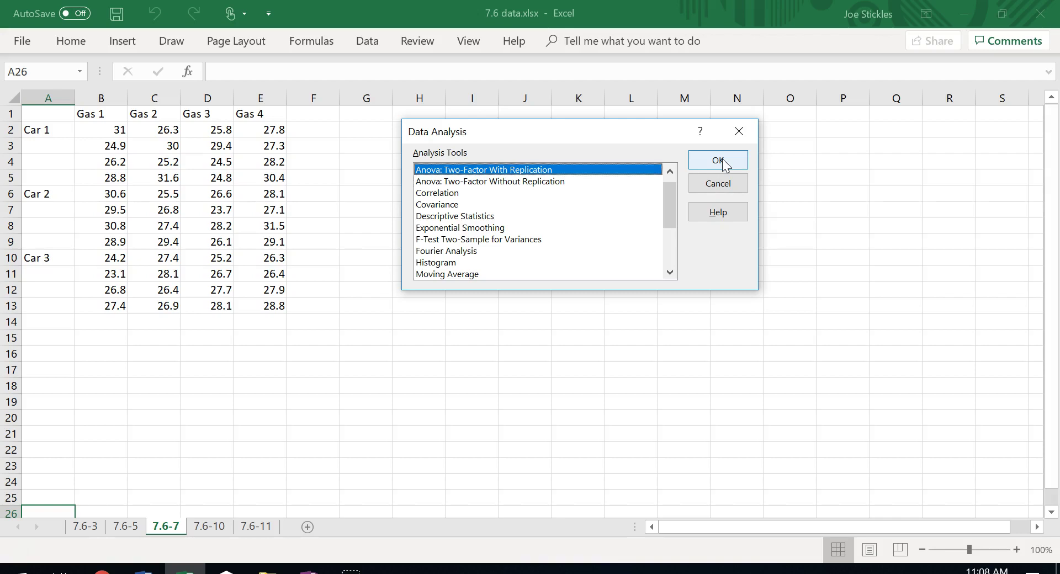
pyautogui.click(720, 162)
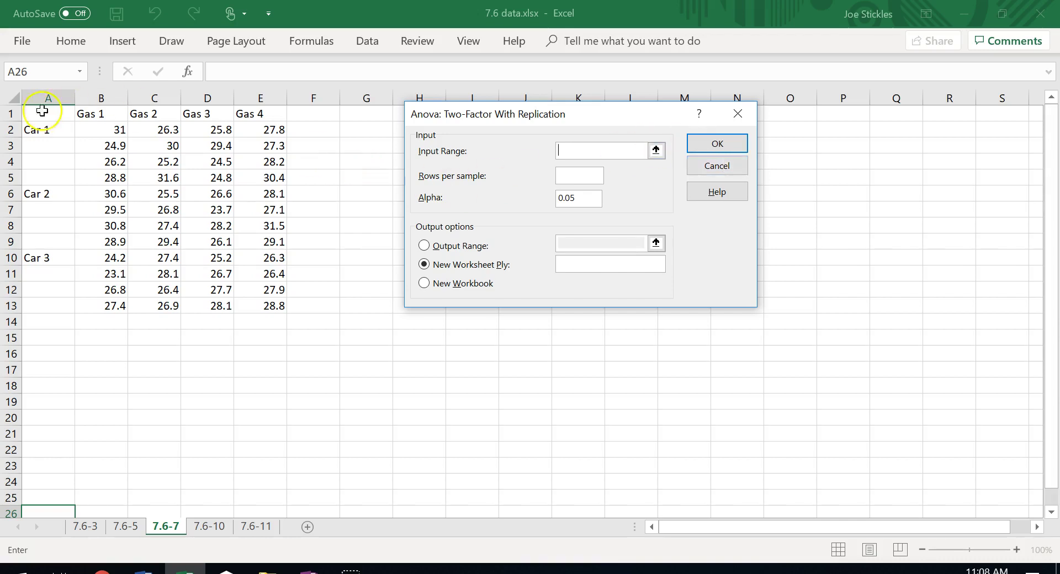
# - Run the two-factor ANOVA on range A1:E13 with 4 rows per sample and the output range at A15
pyautogui.moveTo(34, 120); pyautogui.dragTo(255, 305)
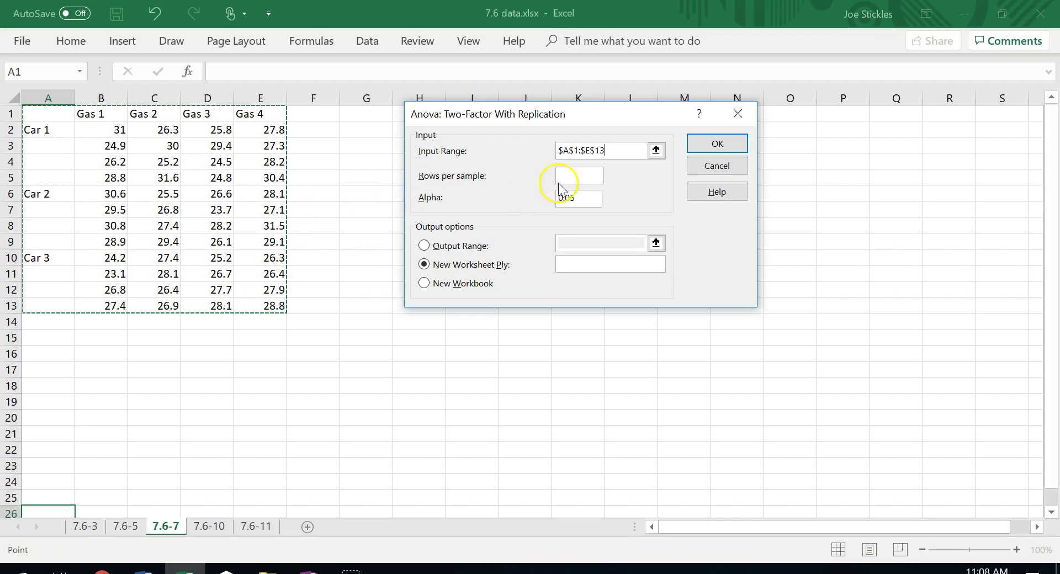
pyautogui.click(578, 175)
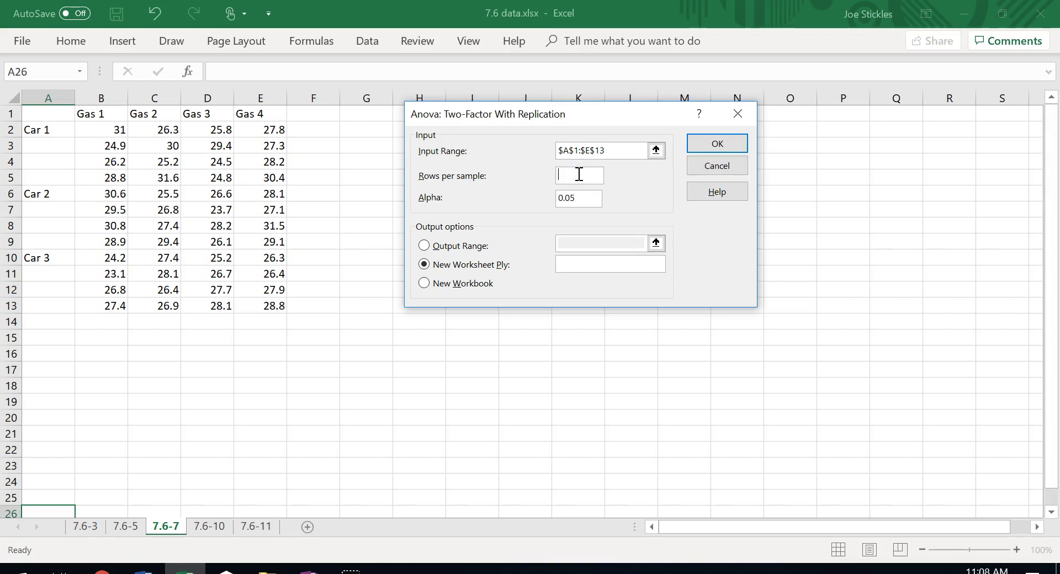
pyautogui.write('4')
pyautogui.click(424, 247)
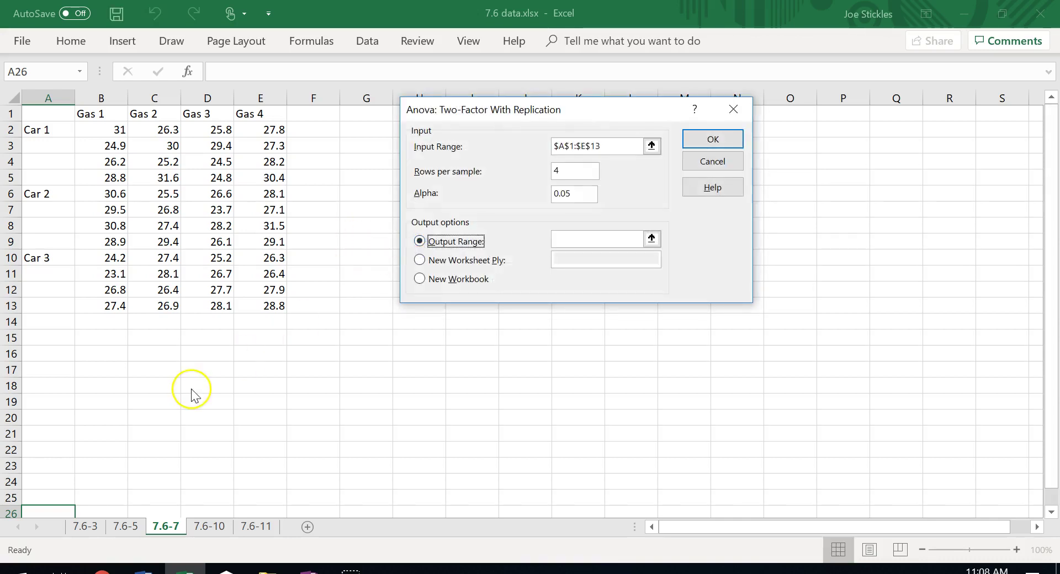
pyautogui.click(579, 239)
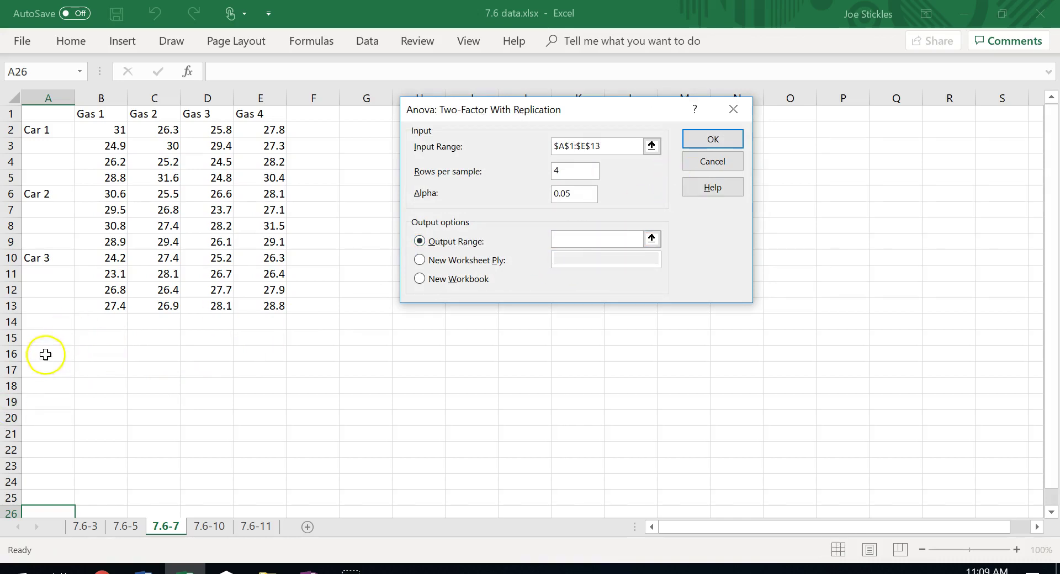
pyautogui.click(48, 337)
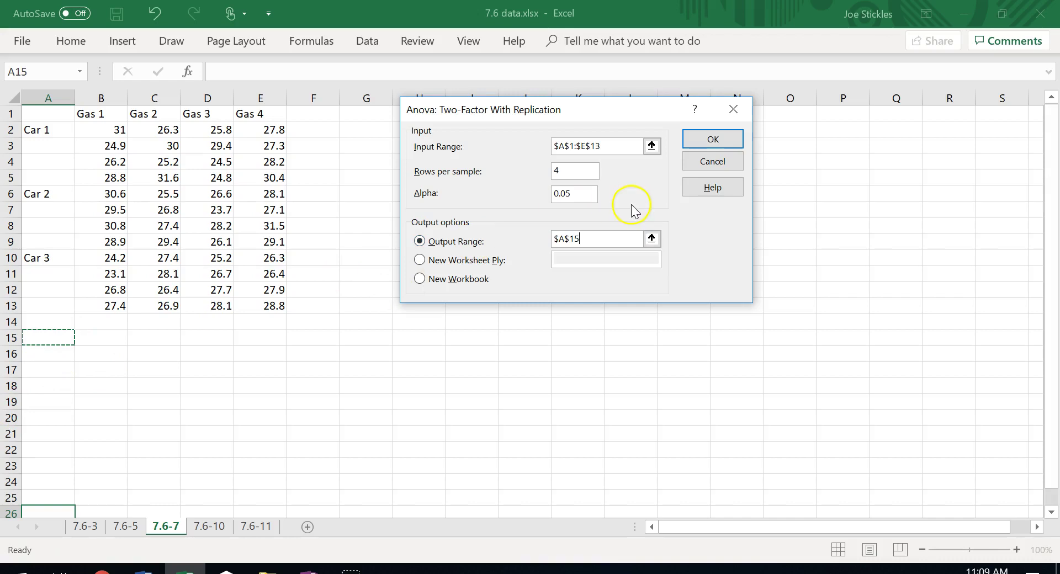
pyautogui.click(712, 139)
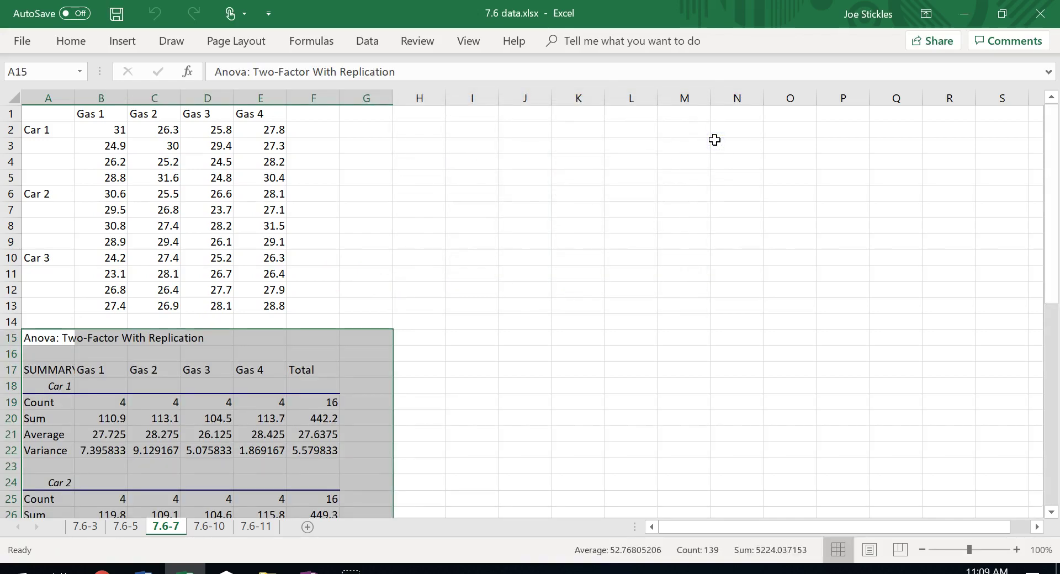
# - Examine the summary statistics for each car and the ANOVA table beneath the gas data
pyautogui.scroll(-1, 715, 140)
pyautogui.scroll(-3, 714, 140)
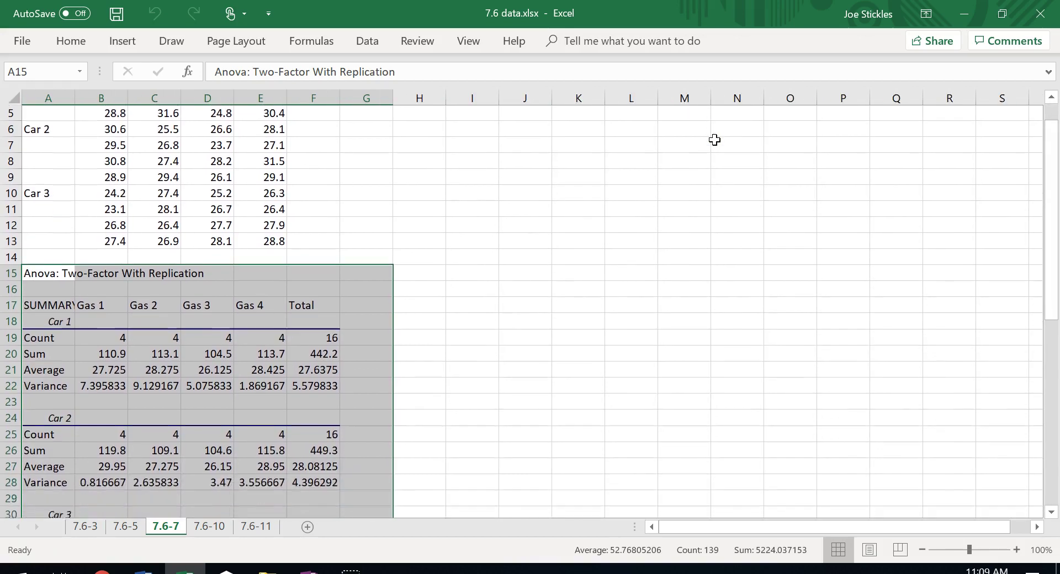
pyautogui.scroll(-2, 714, 140)
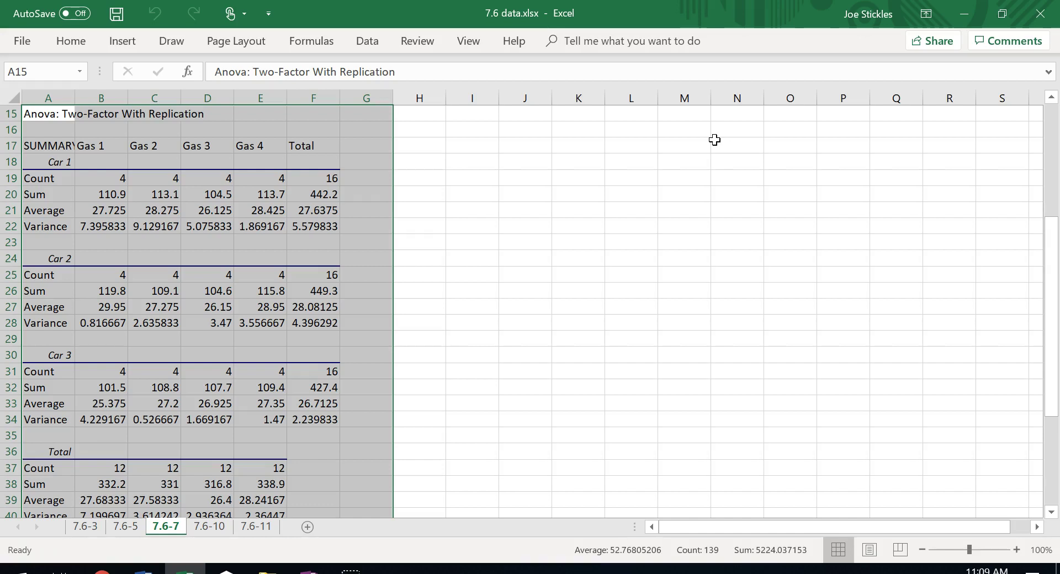
pyautogui.scroll(-4, 715, 140)
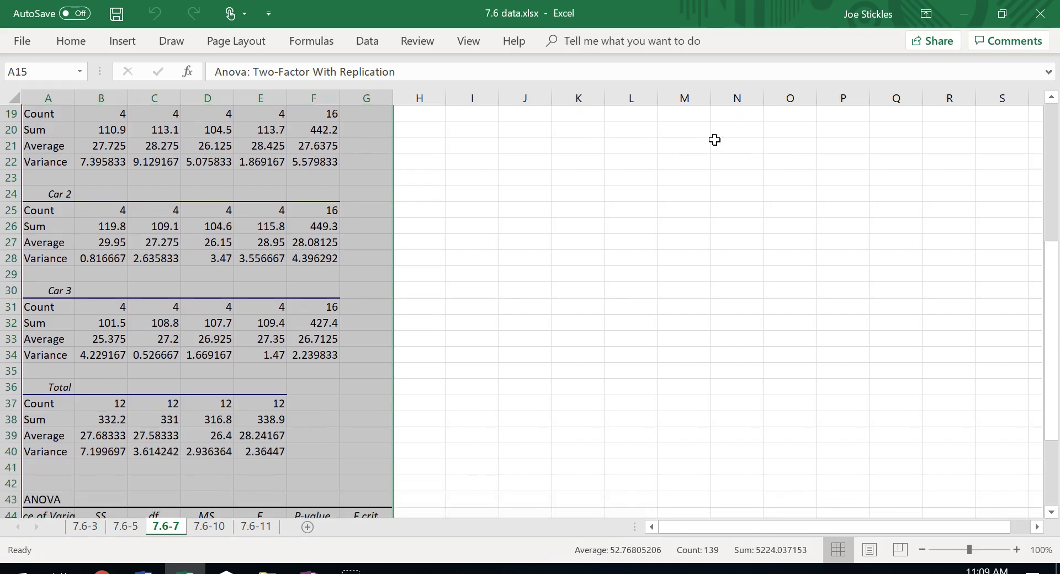
pyautogui.scroll(-1, 714, 139)
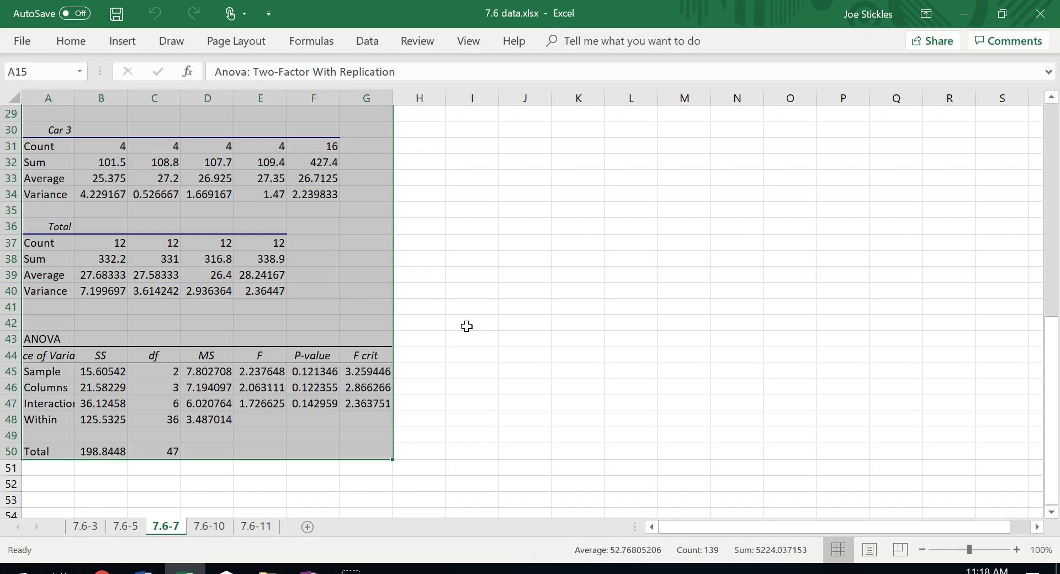
# - Switch to sheet 7.6-10 and start the Anova: Two-Factor With Replication data analysis tool
pyautogui.click(216, 528)
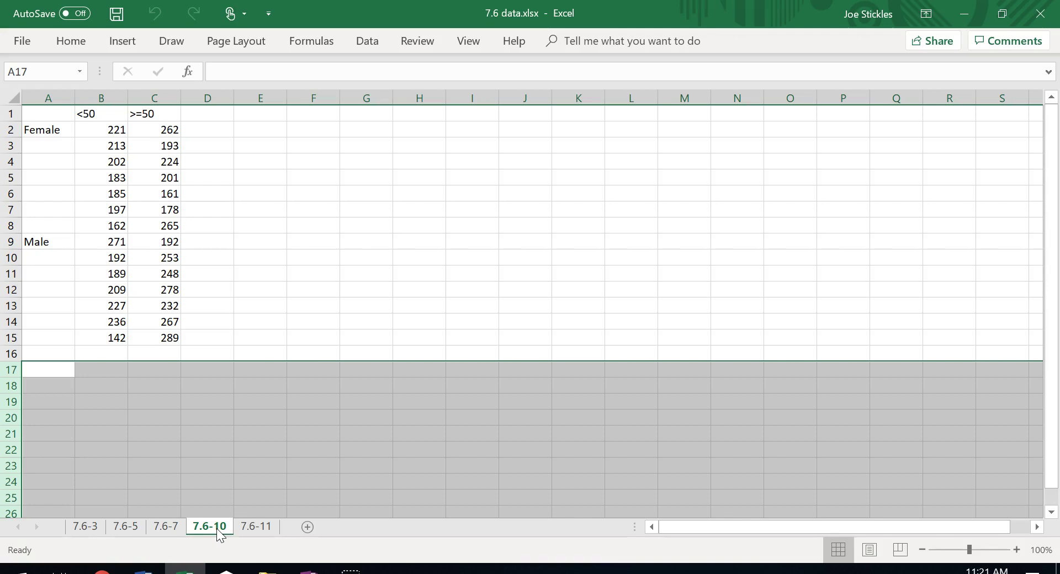
pyautogui.click(399, 258)
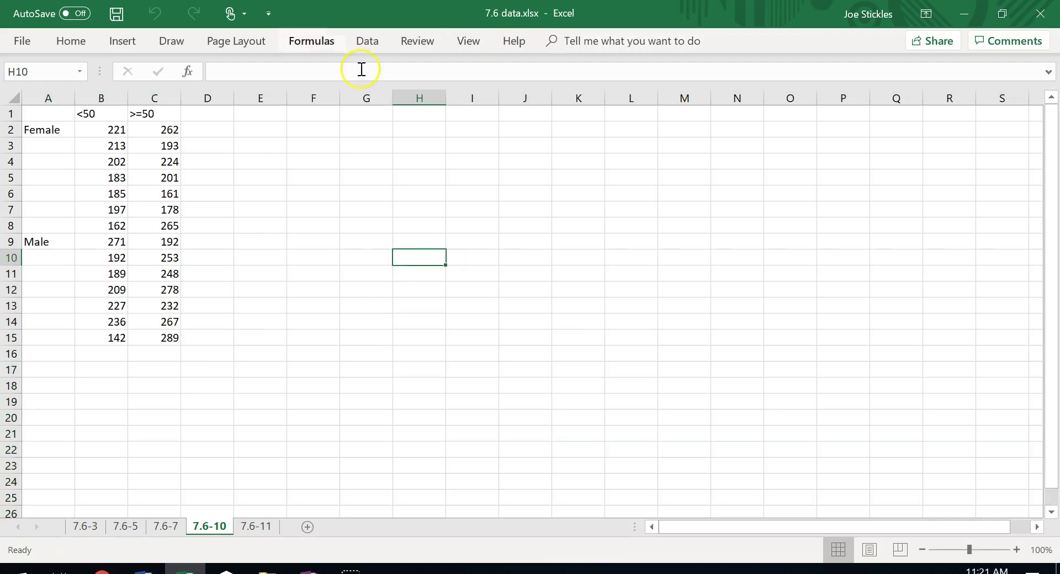
pyautogui.click(367, 41)
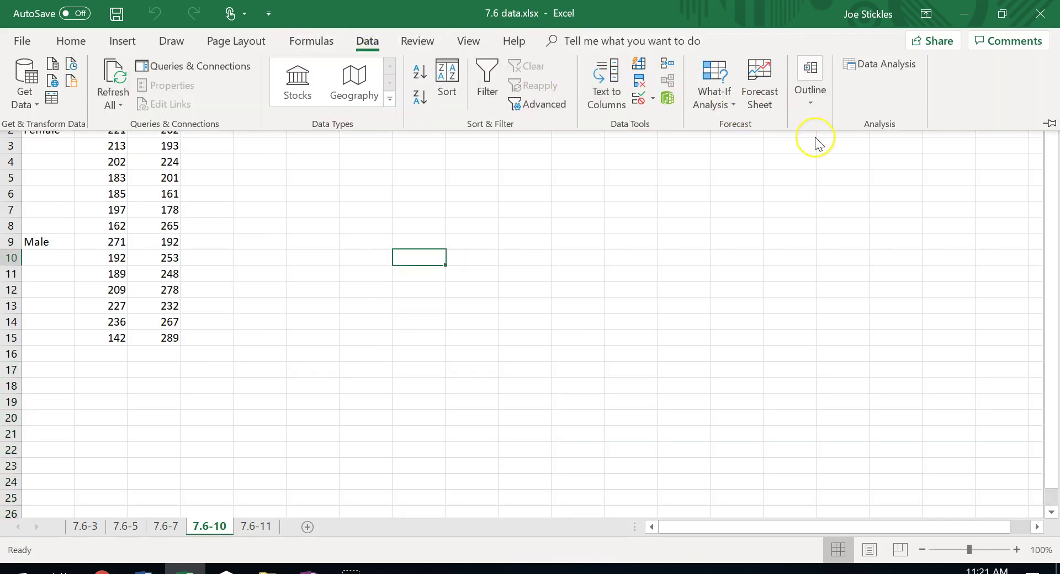
pyautogui.click(881, 64)
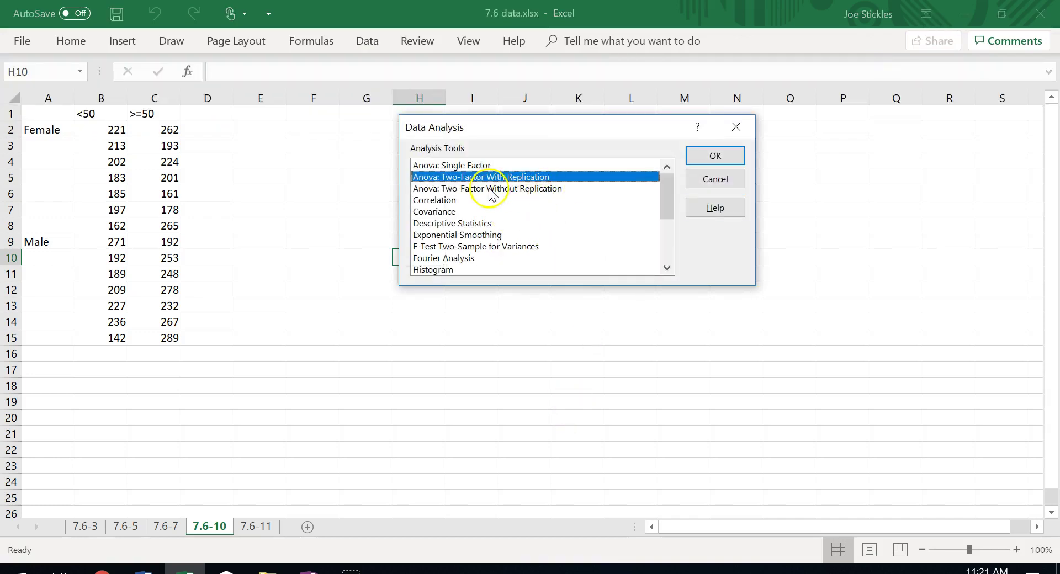
pyautogui.click(714, 155)
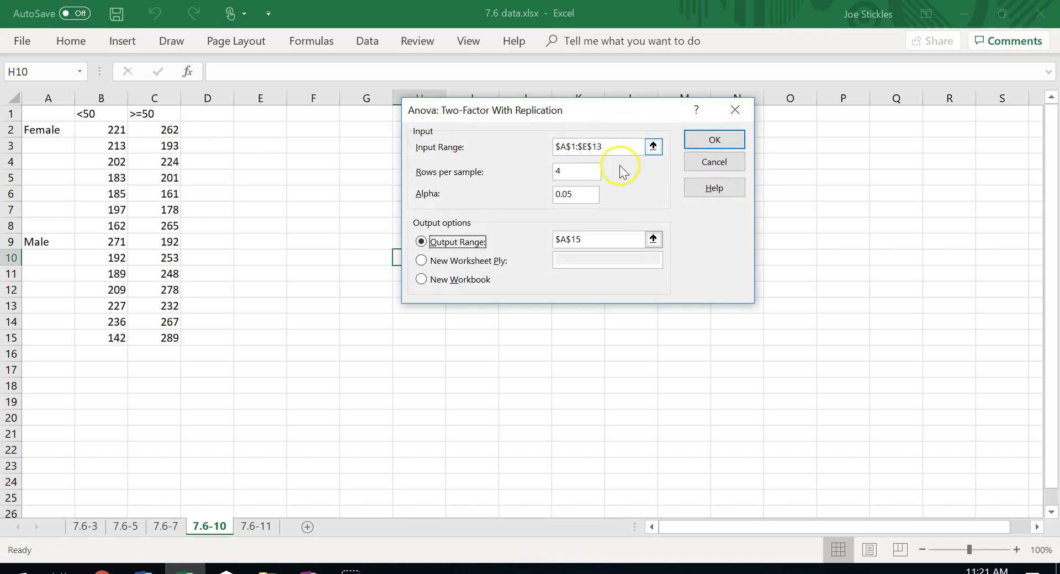
# - Run the two-factor ANOVA on range A1:C15 with 7 rows per sample and output at A17, and review the resulting tables
pyautogui.click(622, 145)
pyautogui.moveTo(55, 113); pyautogui.dragTo(166, 335)
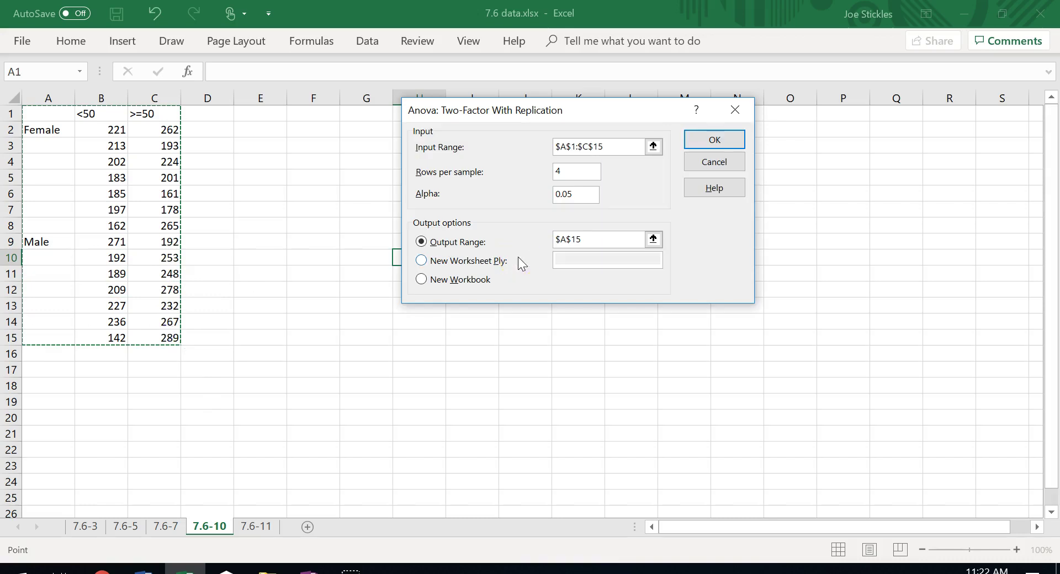
pyautogui.click(571, 173)
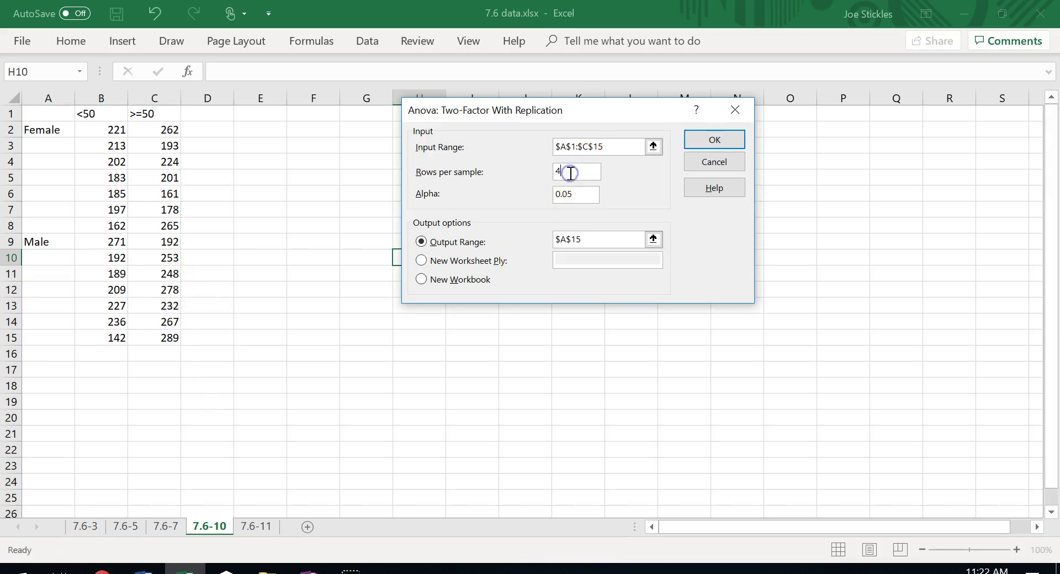
pyautogui.press('BackSpace')
pyautogui.write('7')
pyautogui.click(593, 239)
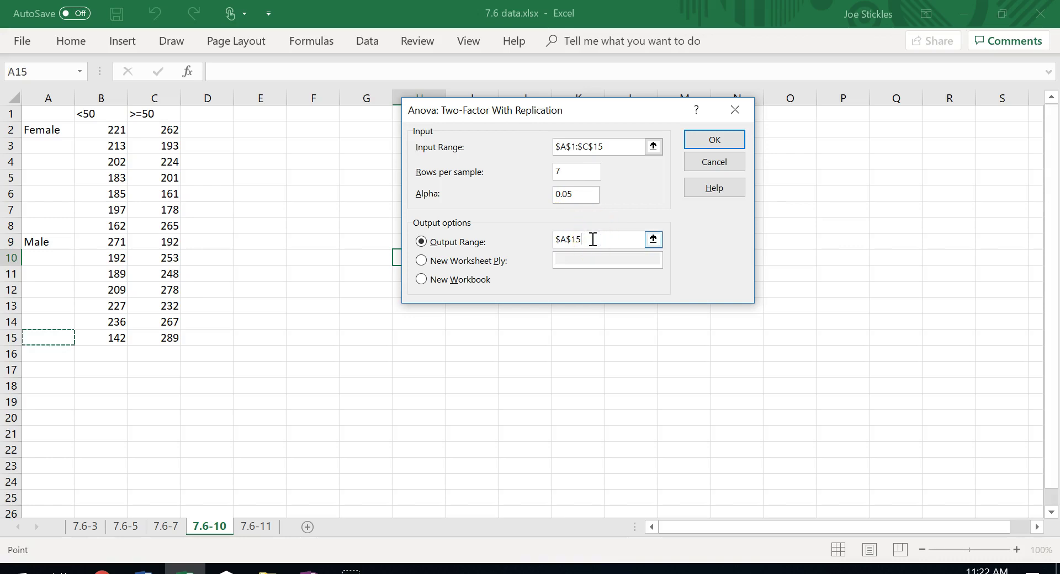
pyautogui.click(32, 369)
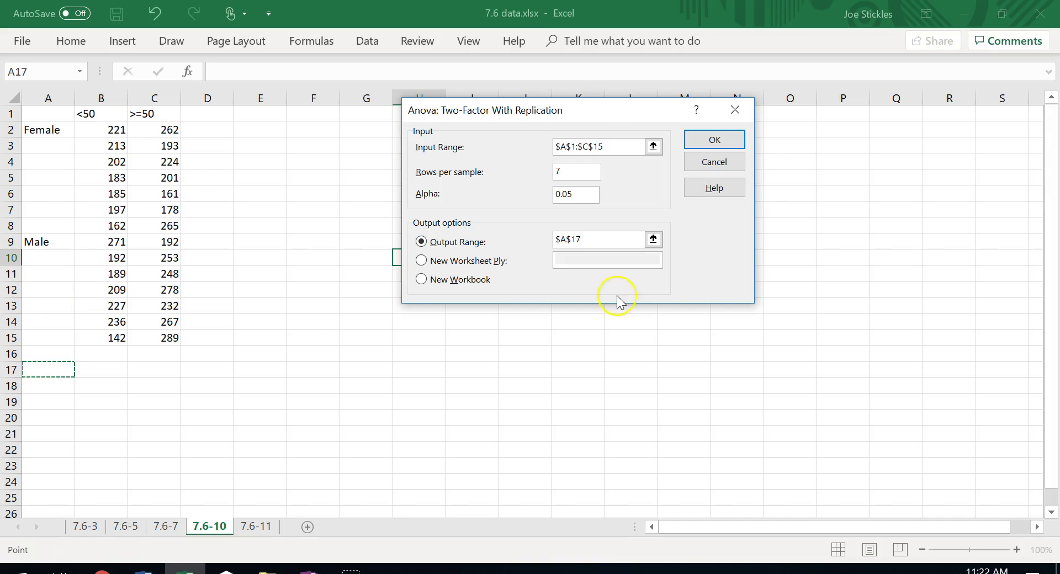
pyautogui.click(714, 140)
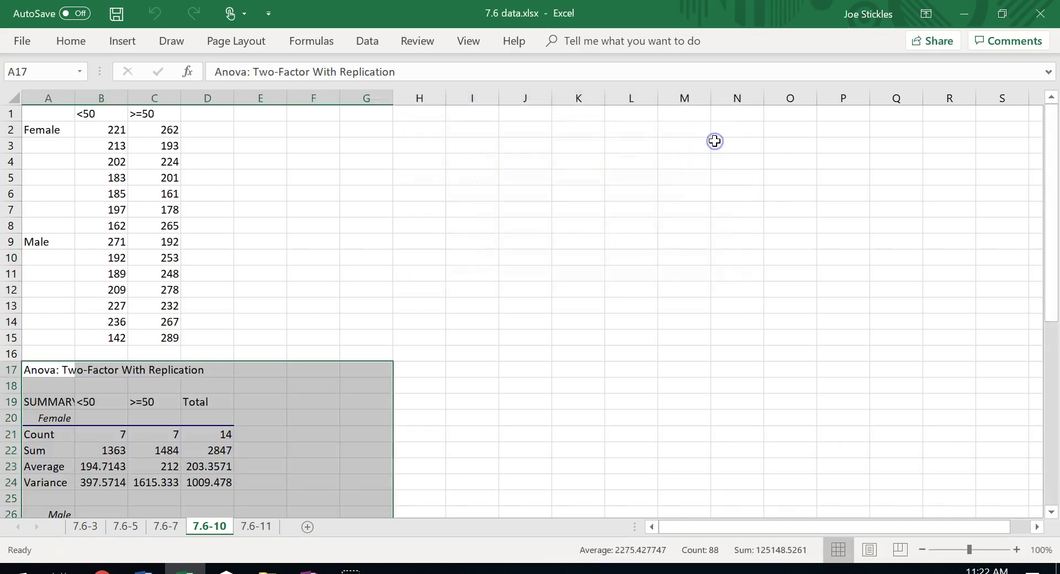
pyautogui.scroll(-4, 694, 212)
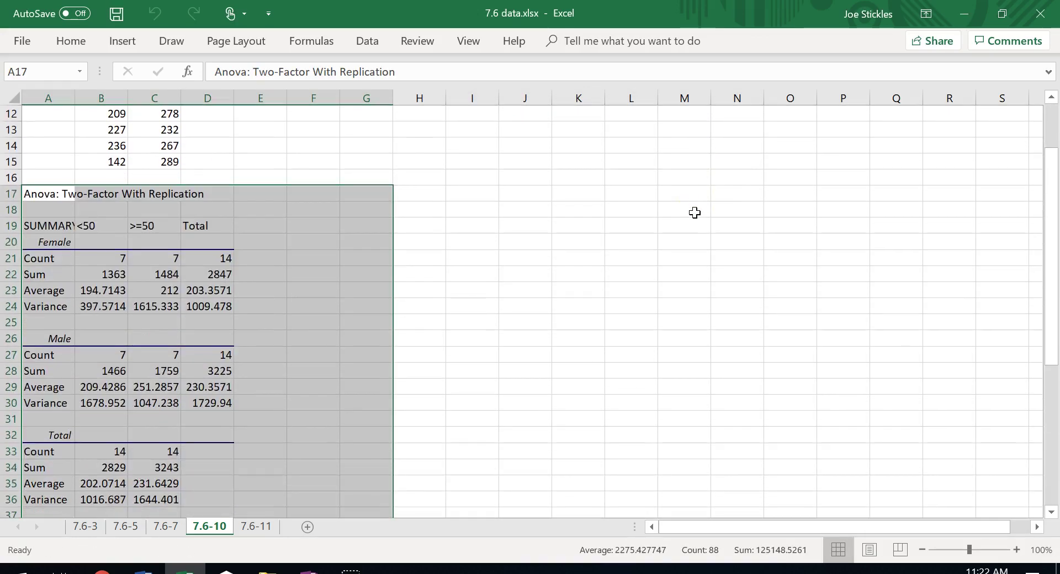
pyautogui.scroll(-4, 694, 212)
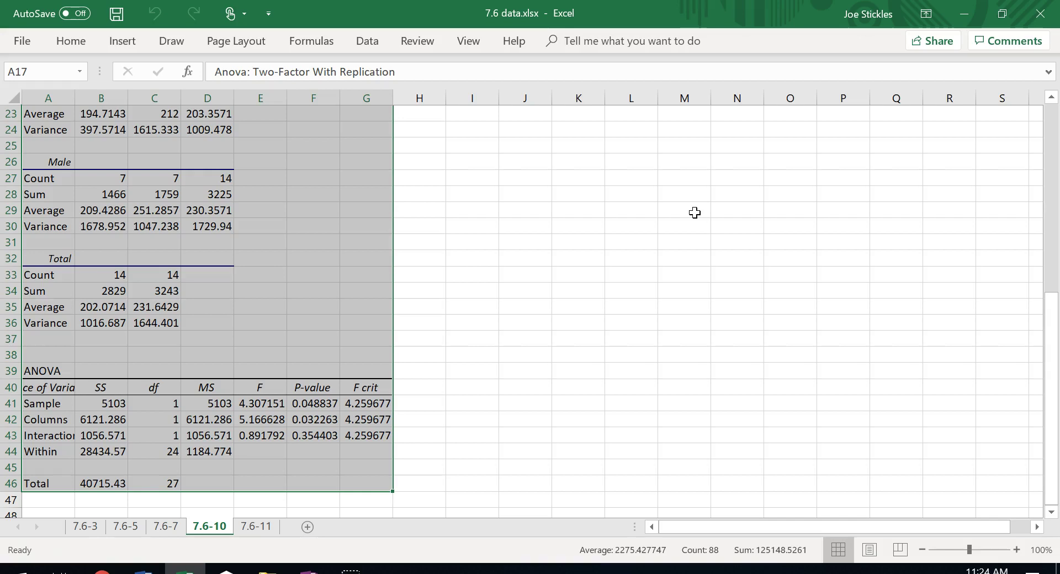
# - Copy the Female values for <50 in B2:B8 and paste them transposed into a row starting at G2
pyautogui.scroll(7, 694, 213)
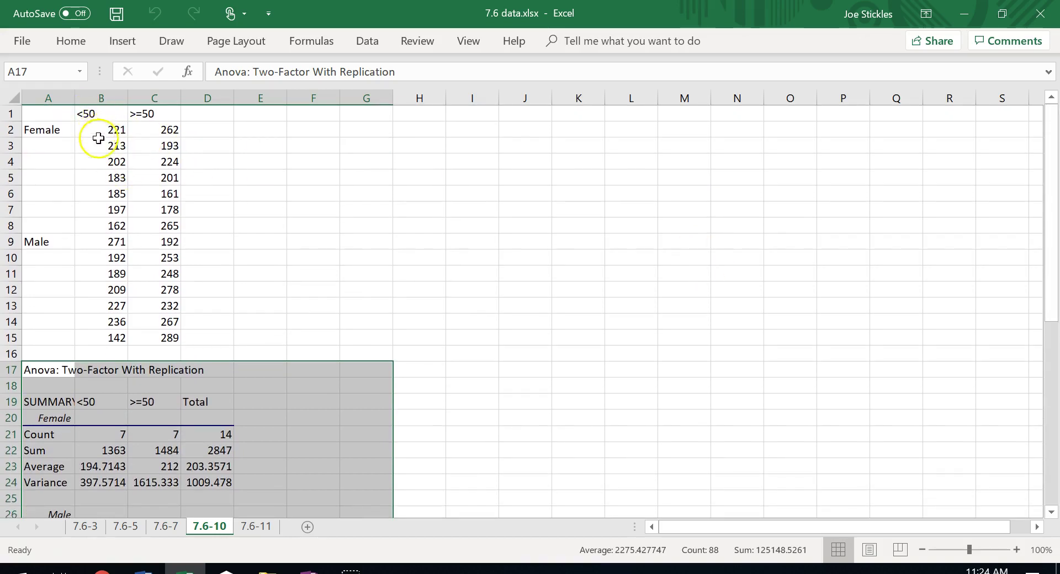
pyautogui.moveTo(104, 132); pyautogui.dragTo(106, 218)
pyautogui.hotkey('ctrl', 'c')
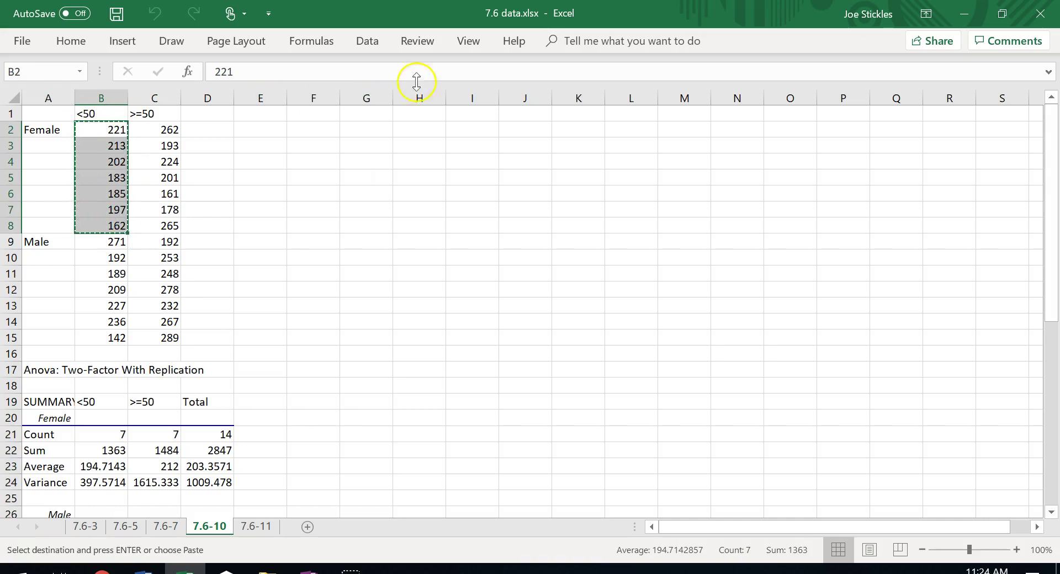
pyautogui.rightClick(380, 128)
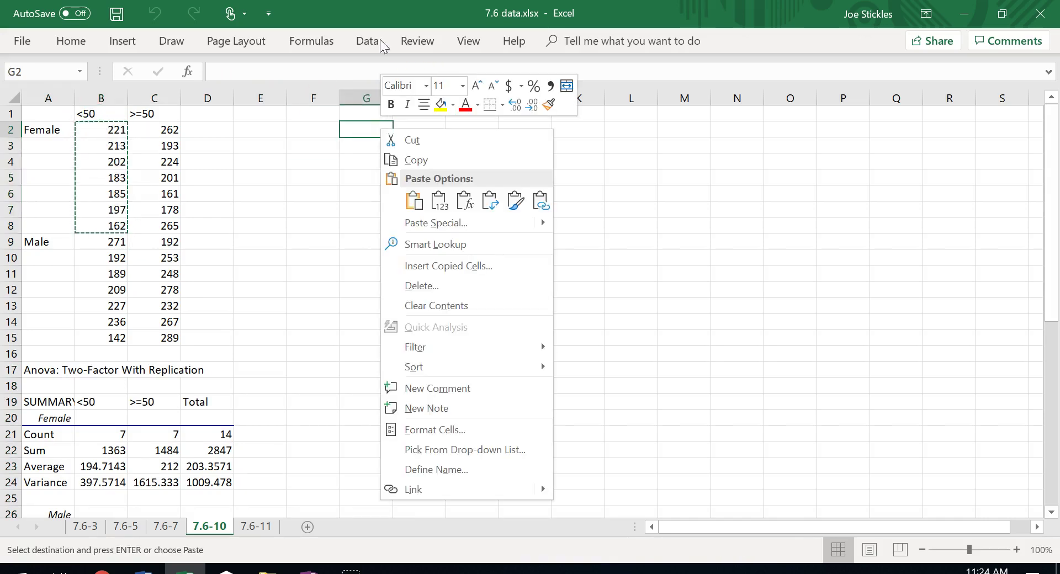
pyautogui.click(489, 201)
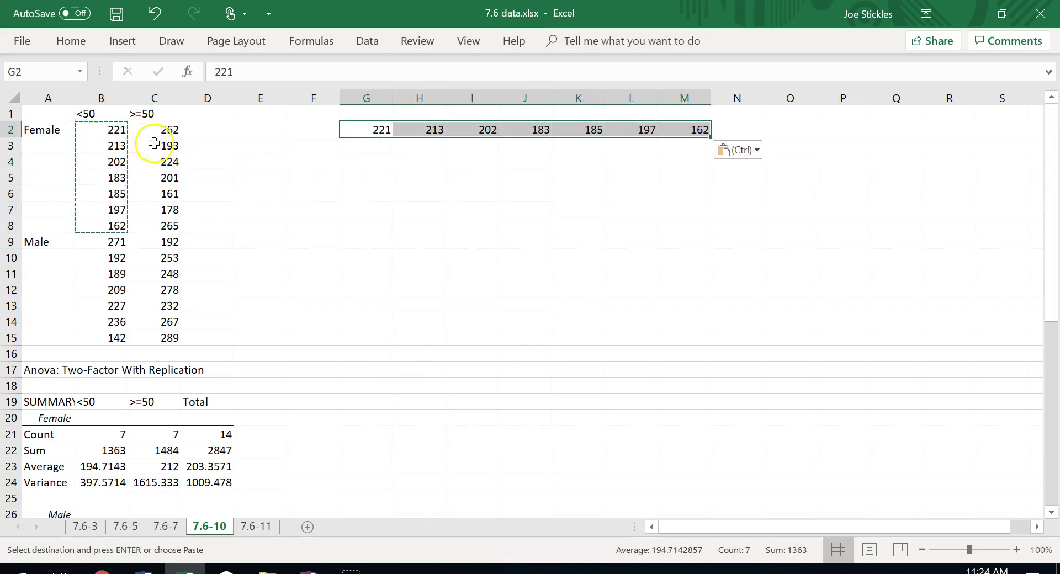
# - Copy the Female values for >=50 in C2:C8 and paste them transposed into the row starting at G3
pyautogui.moveTo(166, 130); pyautogui.dragTo(171, 226)
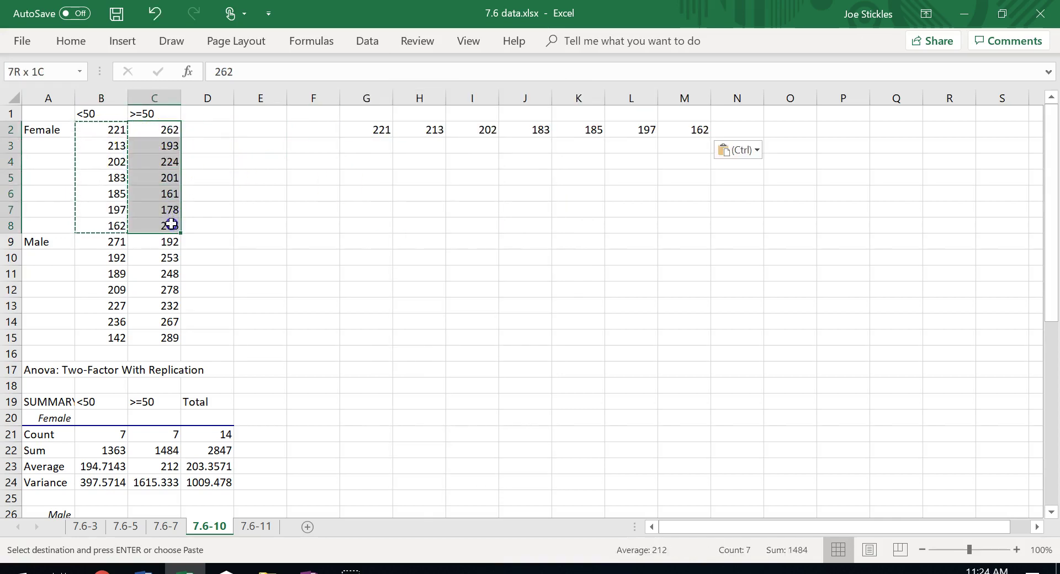
pyautogui.hotkey('ctrl', 'c')
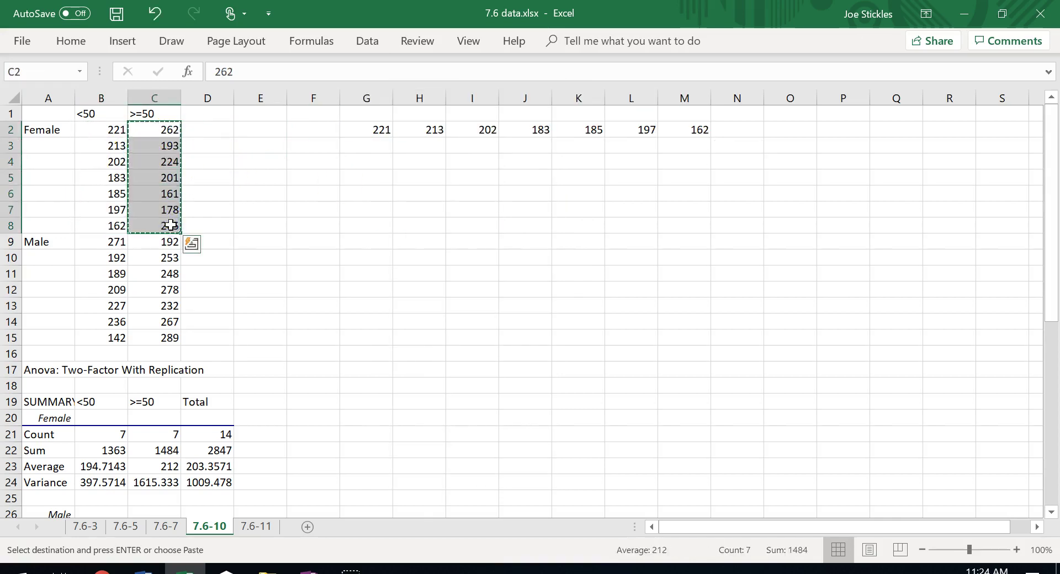
pyautogui.rightClick(367, 142)
pyautogui.click(476, 217)
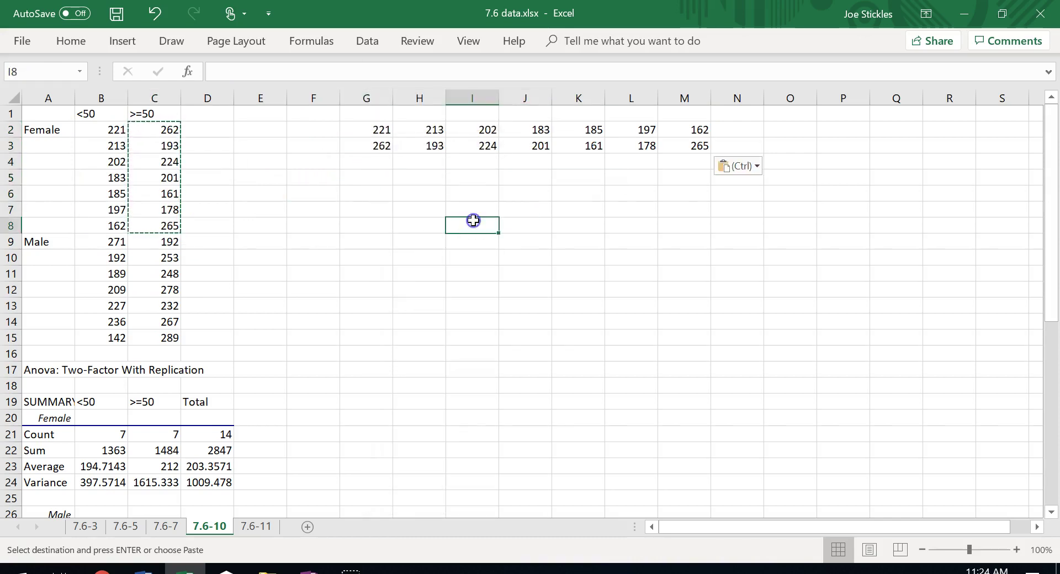
# - Copy the Male values for <50 in B9:B15 and paste them transposed into the row starting at G4
pyautogui.moveTo(118, 243); pyautogui.dragTo(120, 337)
pyautogui.hotkey('ctrl', 'c')
pyautogui.rightClick(376, 159)
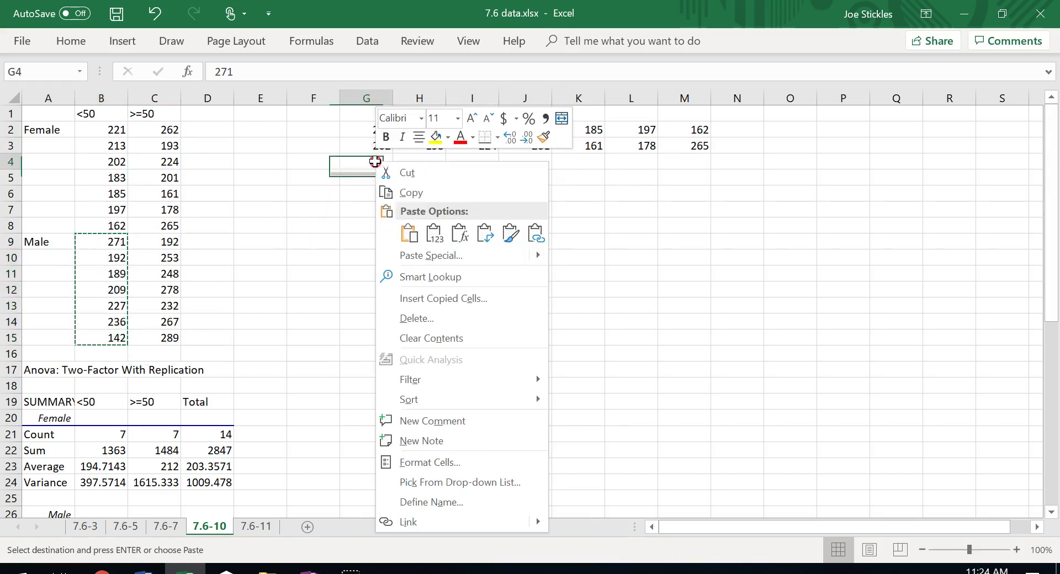
pyautogui.click(477, 233)
# - Copy the Male values for >=50 in C9:C15 and paste them transposed into the row starting at G5
pyautogui.moveTo(165, 243); pyautogui.dragTo(176, 335)
pyautogui.hotkey('ctrl', 'c')
pyautogui.rightClick(369, 179)
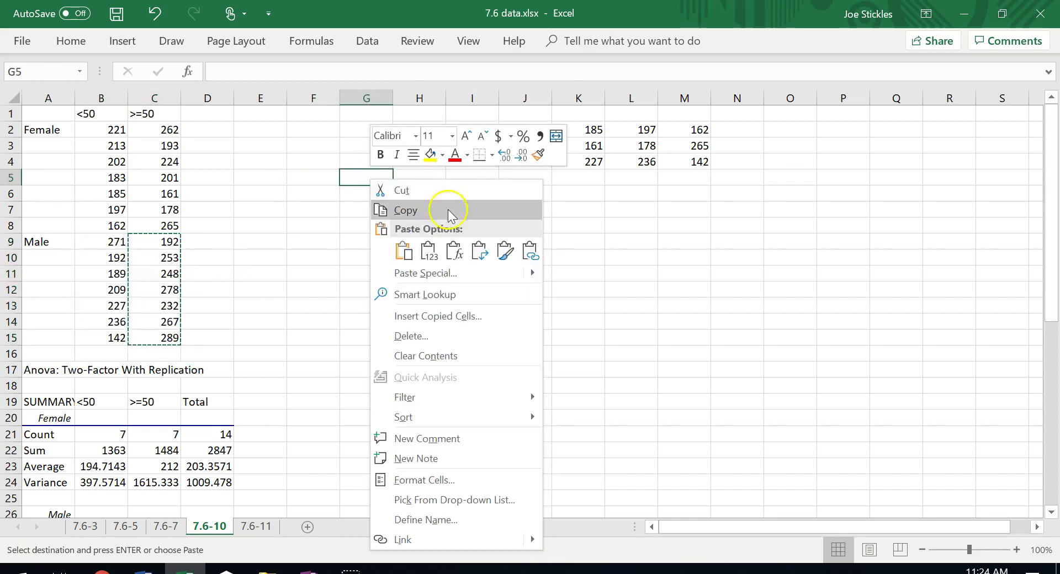
pyautogui.click(482, 246)
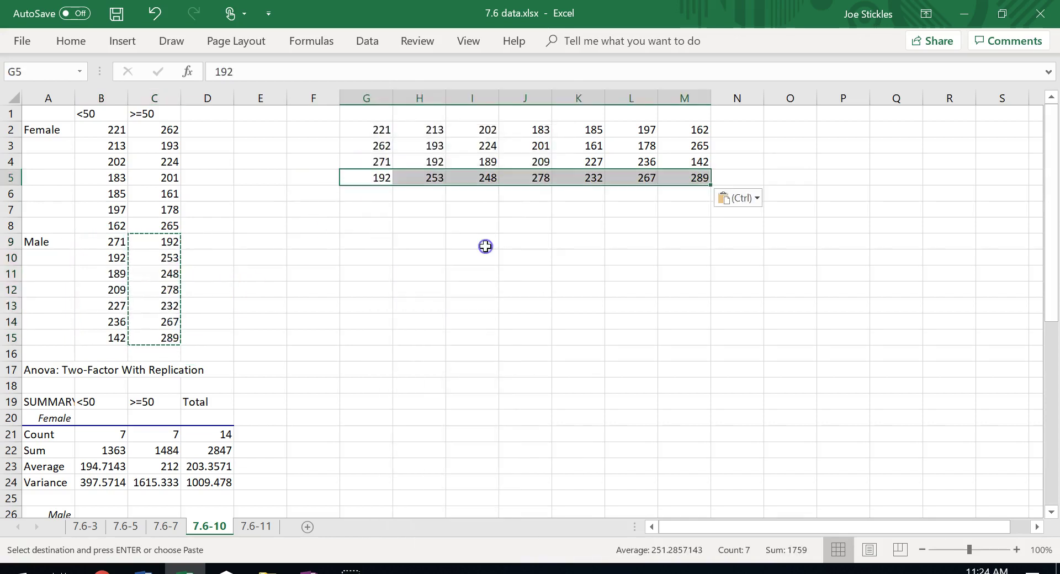
pyautogui.click(508, 270)
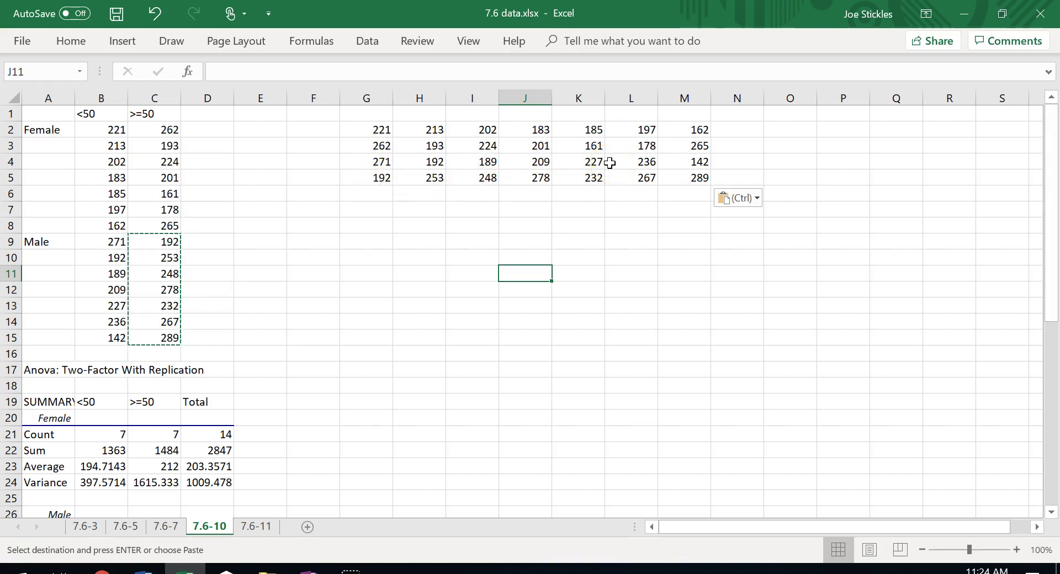
# - Start the Anova: Single Factor data analysis tool
pyautogui.click(410, 45)
pyautogui.click(365, 36)
pyautogui.click(861, 65)
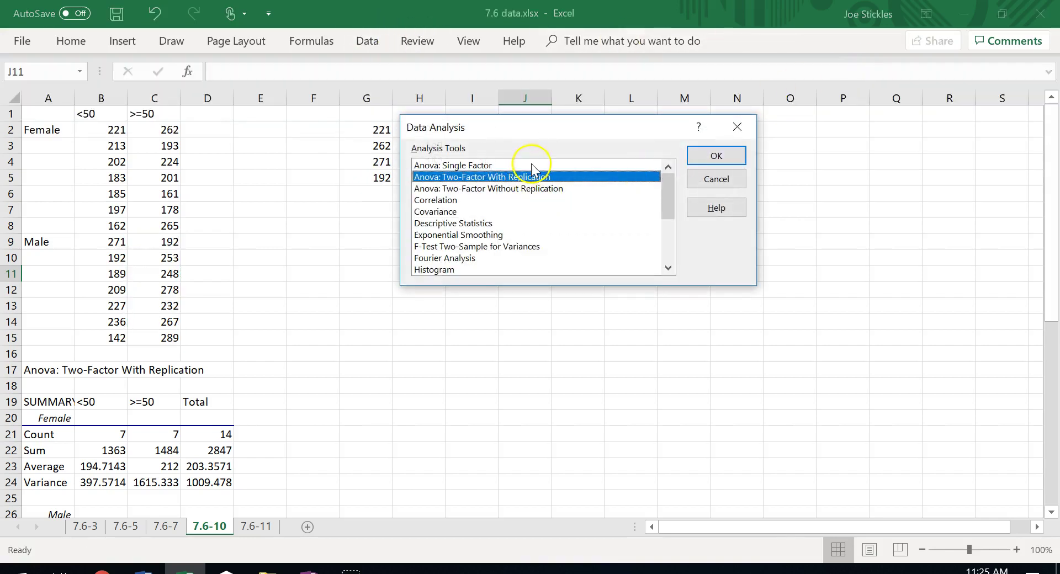
pyautogui.click(532, 164)
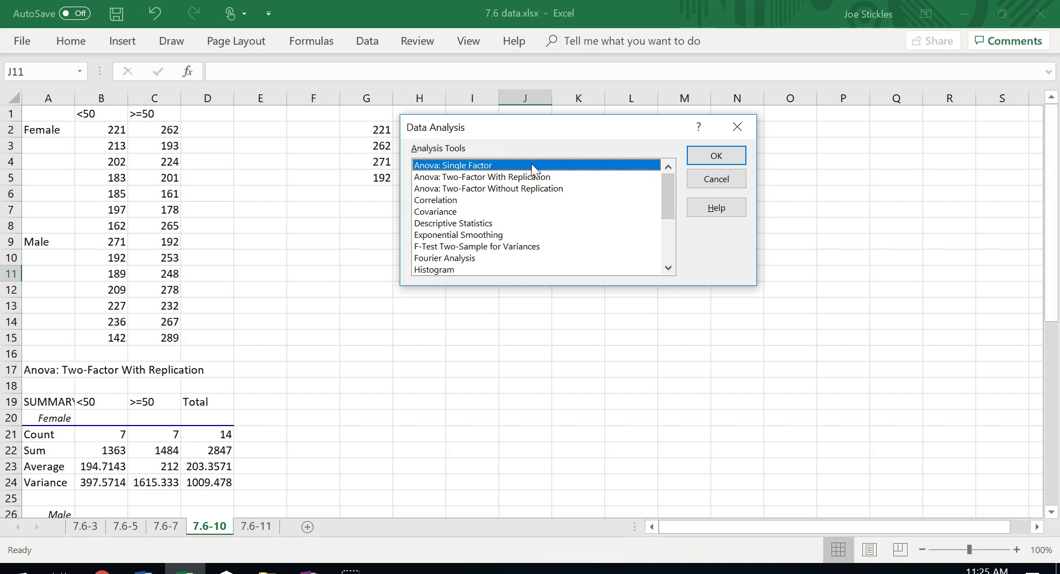
pyautogui.click(715, 157)
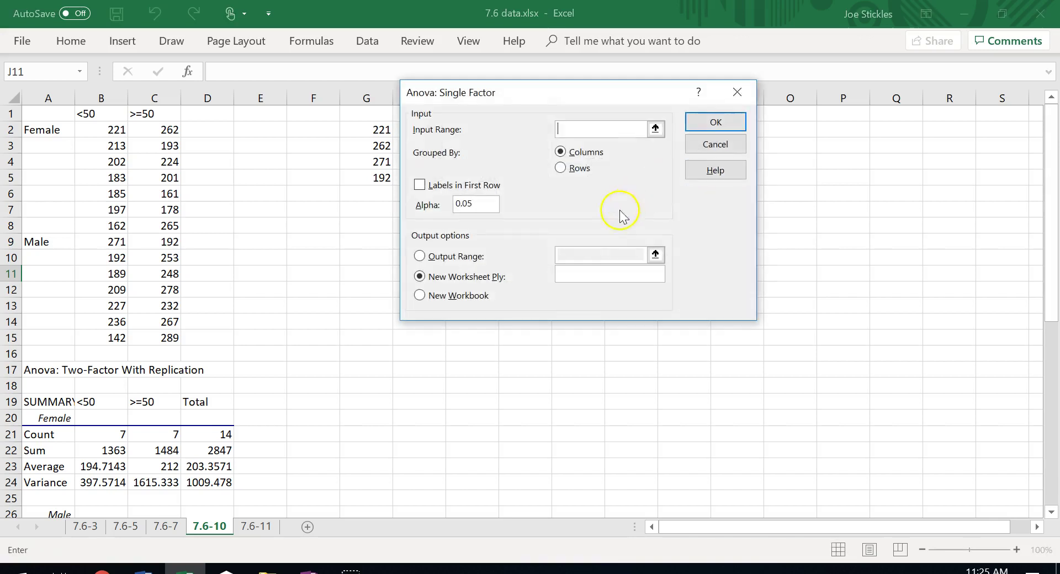
# - Run the single-factor ANOVA on the transposed data in G2:M5, grouped by rows, with output at G7
pyautogui.moveTo(559, 93); pyautogui.dragTo(724, 237)
pyautogui.moveTo(373, 123); pyautogui.dragTo(670, 184)
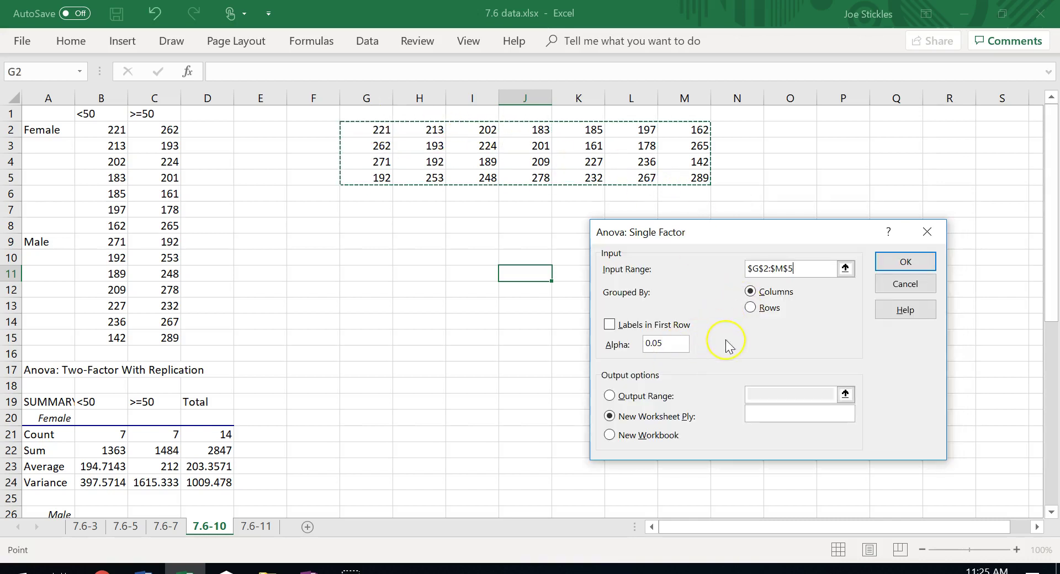
pyautogui.click(757, 304)
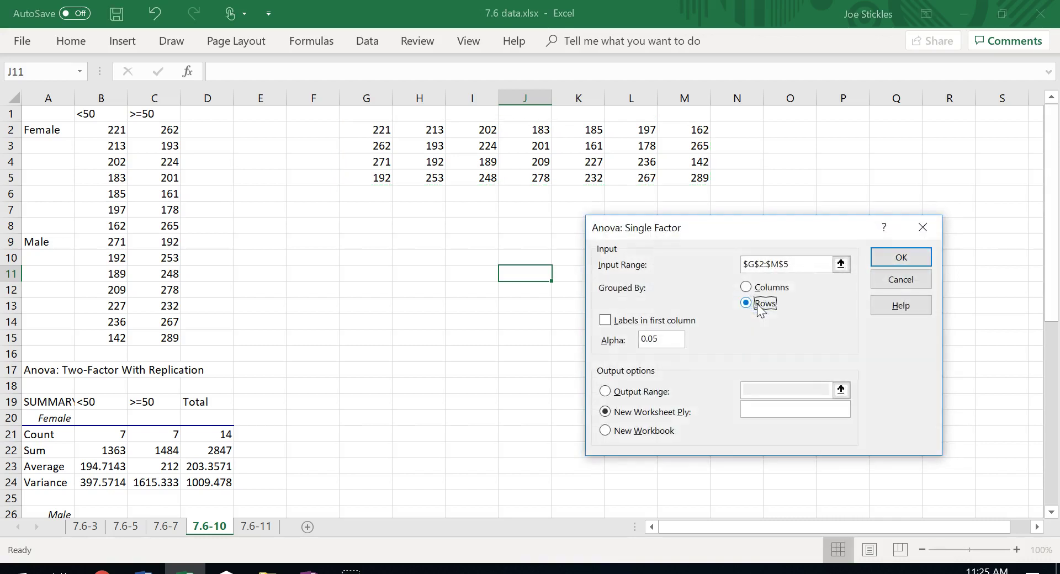
pyautogui.click(605, 391)
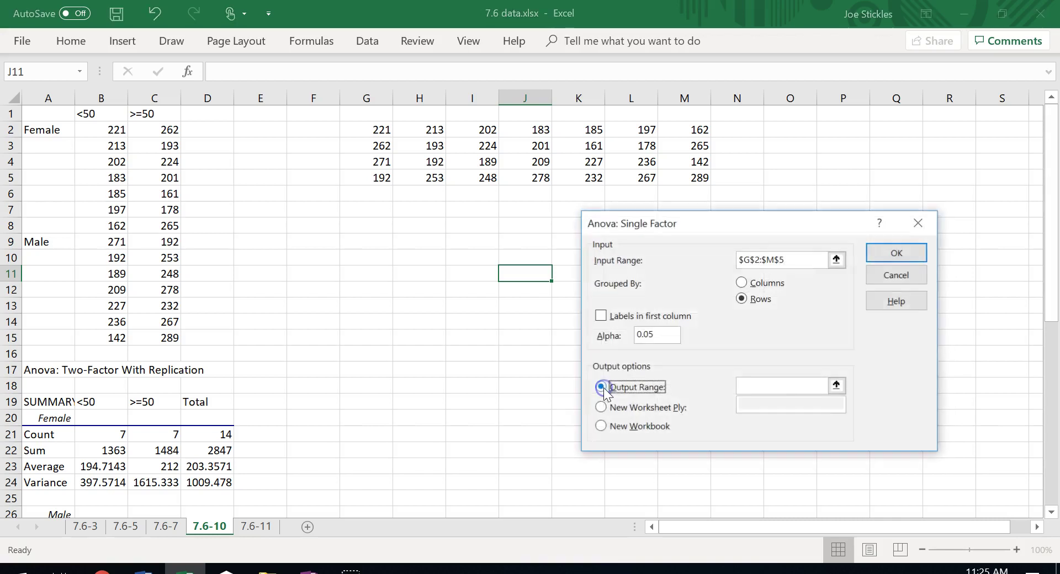
pyautogui.click(748, 390)
pyautogui.click(376, 208)
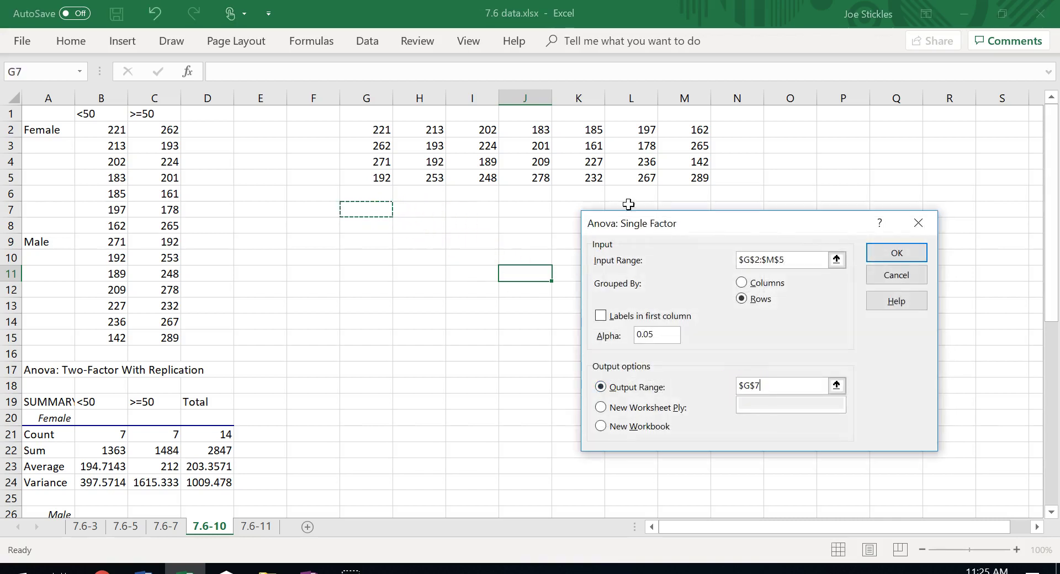
pyautogui.click(898, 252)
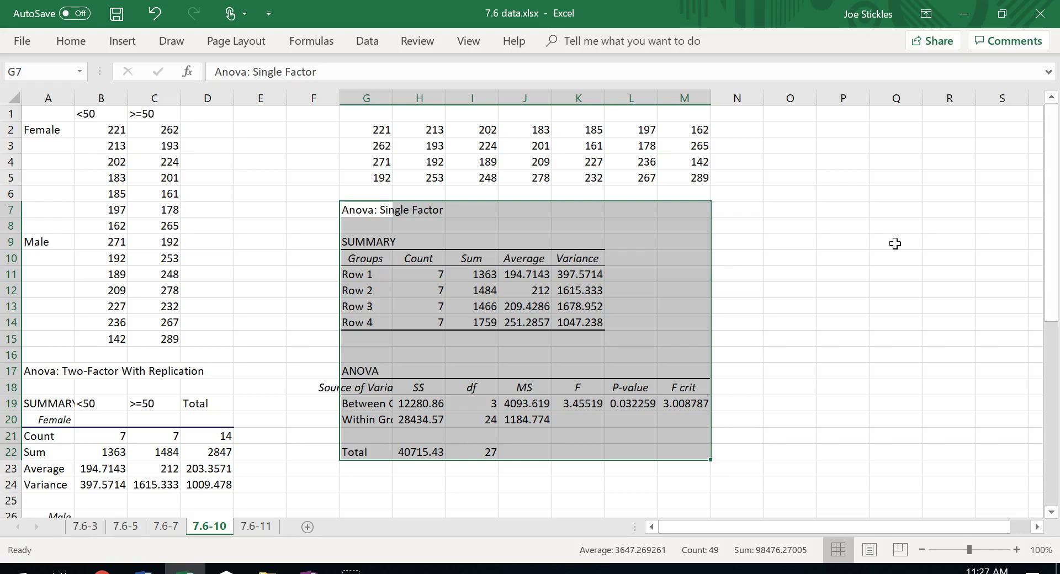
# - Switch to sheet 7.6-11 and start the Anova: Two-Factor With Replication data analysis tool
pyautogui.click(257, 529)
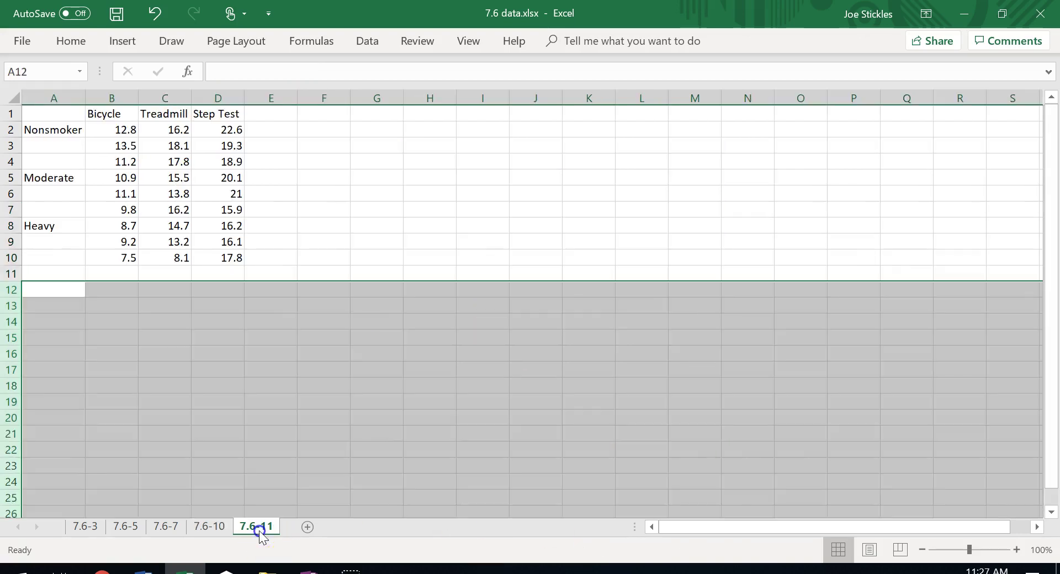
pyautogui.click(314, 146)
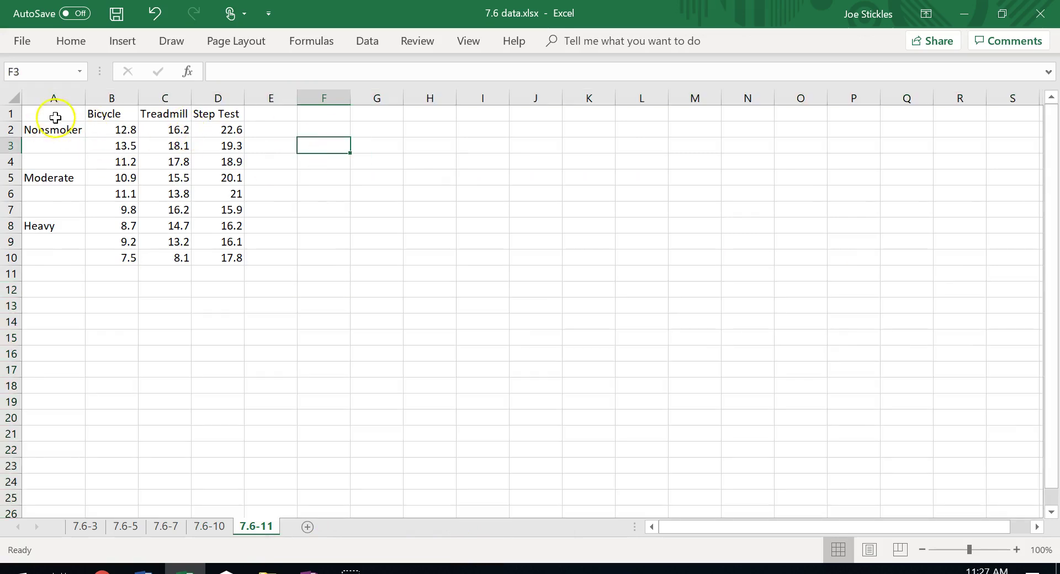
pyautogui.moveTo(55, 117); pyautogui.dragTo(238, 264)
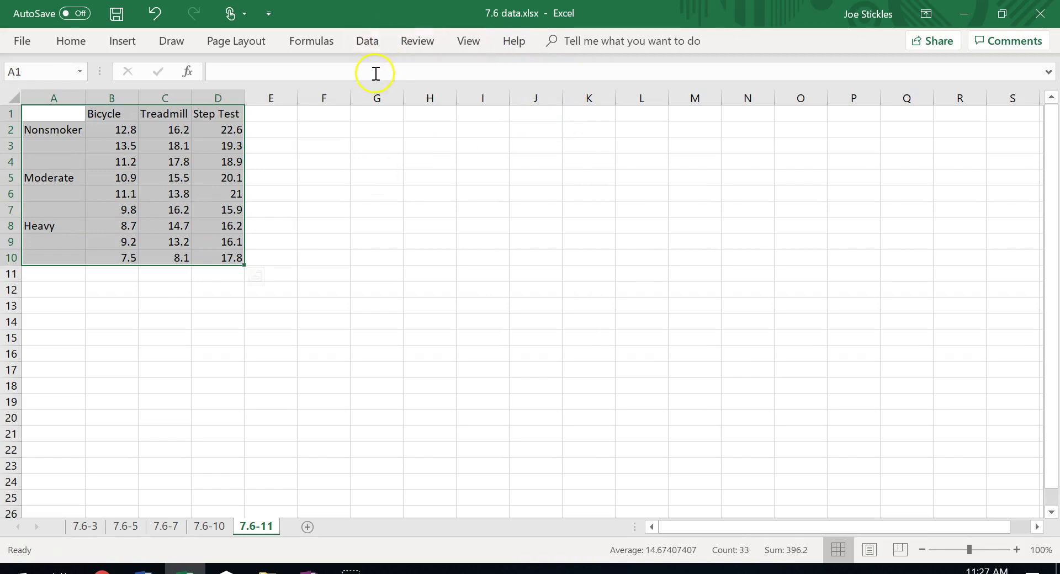
pyautogui.click(367, 41)
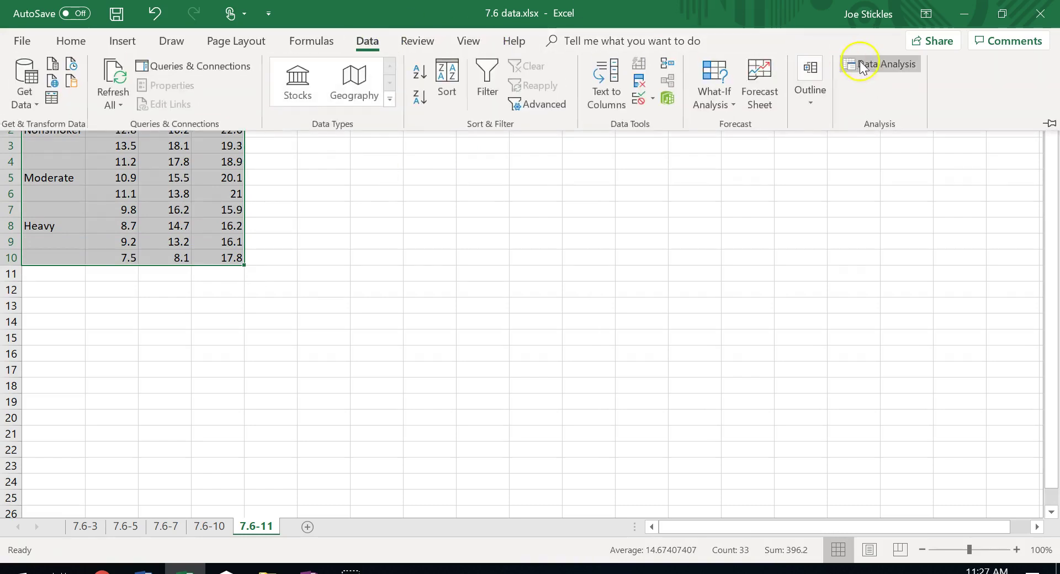
pyautogui.click(863, 65)
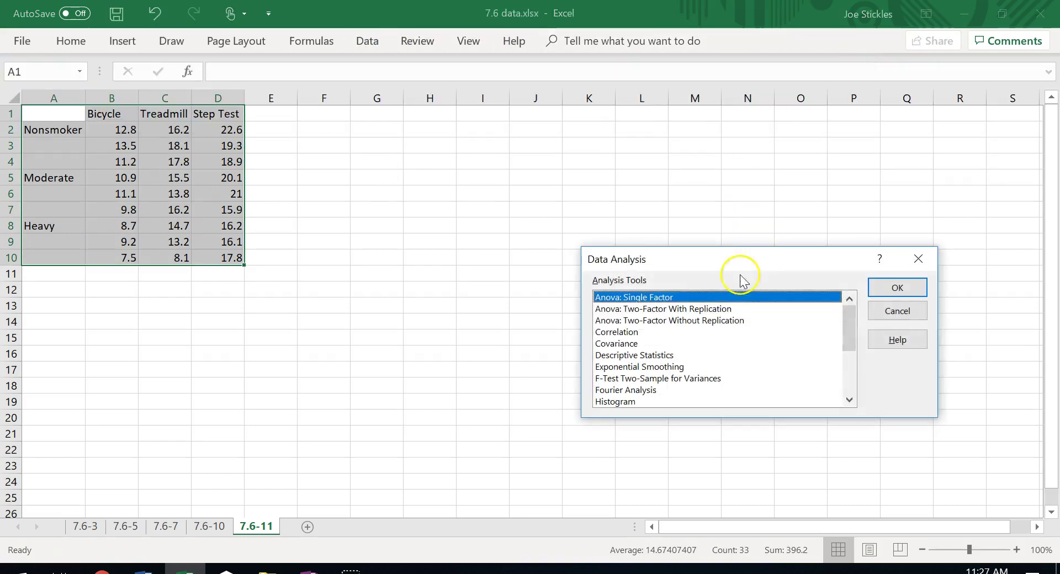
pyautogui.click(702, 320)
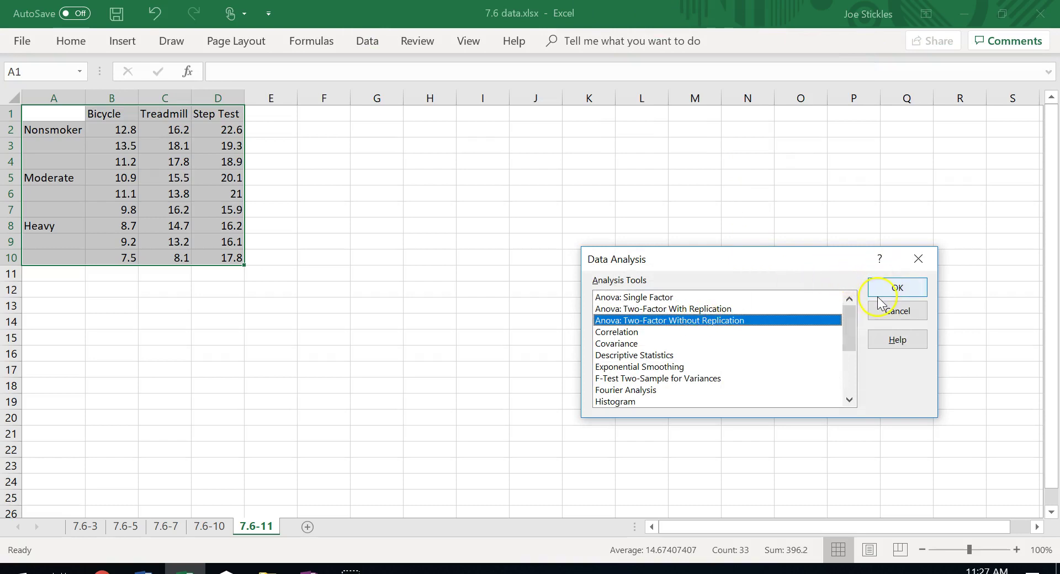
pyautogui.click(721, 308)
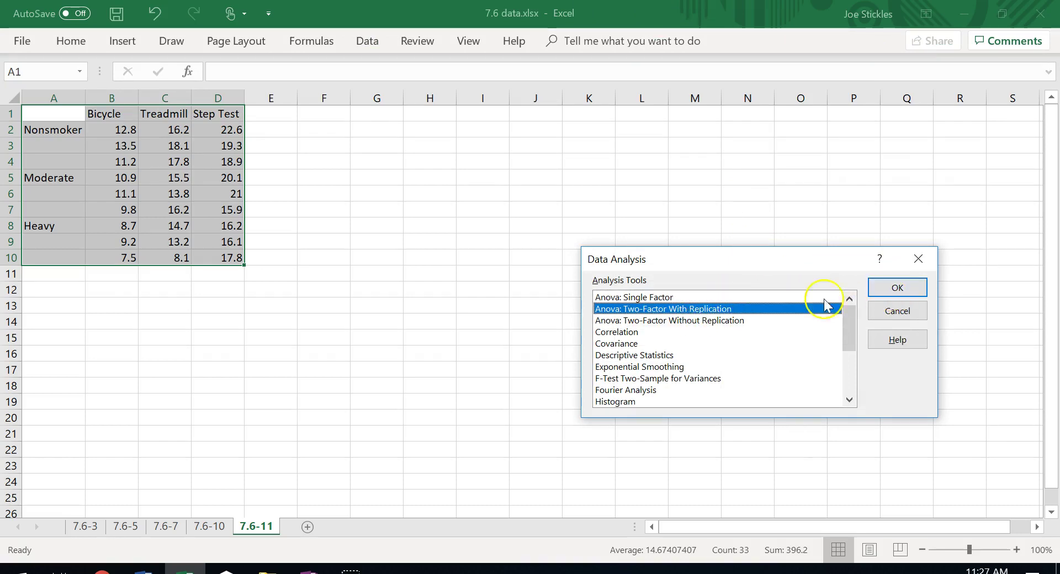
pyautogui.click(897, 288)
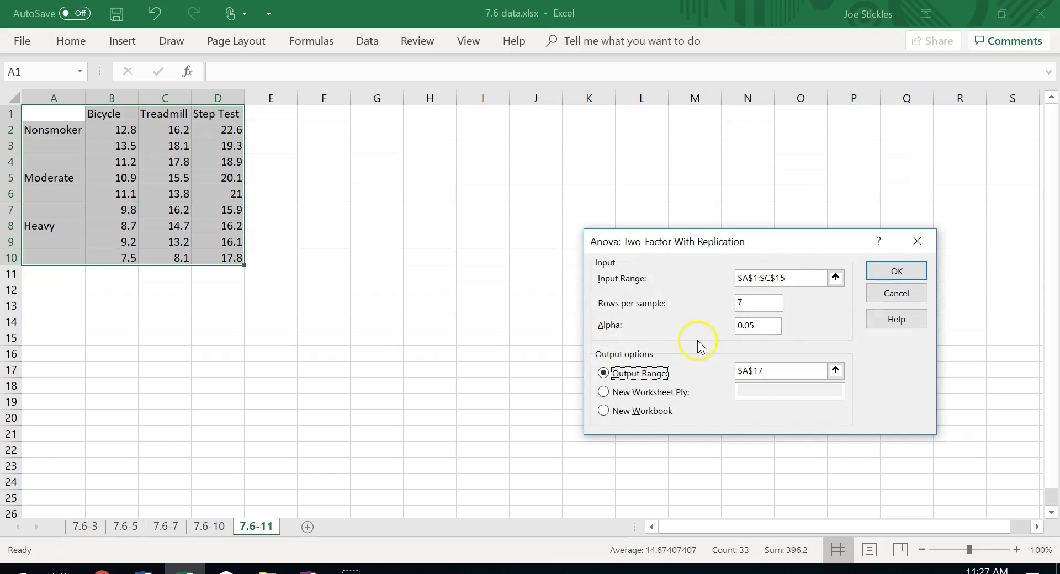
# - Run the two-factor ANOVA on range A1:D10 with 3 rows per sample and output at A12, and review the resulting tables
pyautogui.click(795, 283)
pyautogui.moveTo(65, 111); pyautogui.dragTo(226, 257)
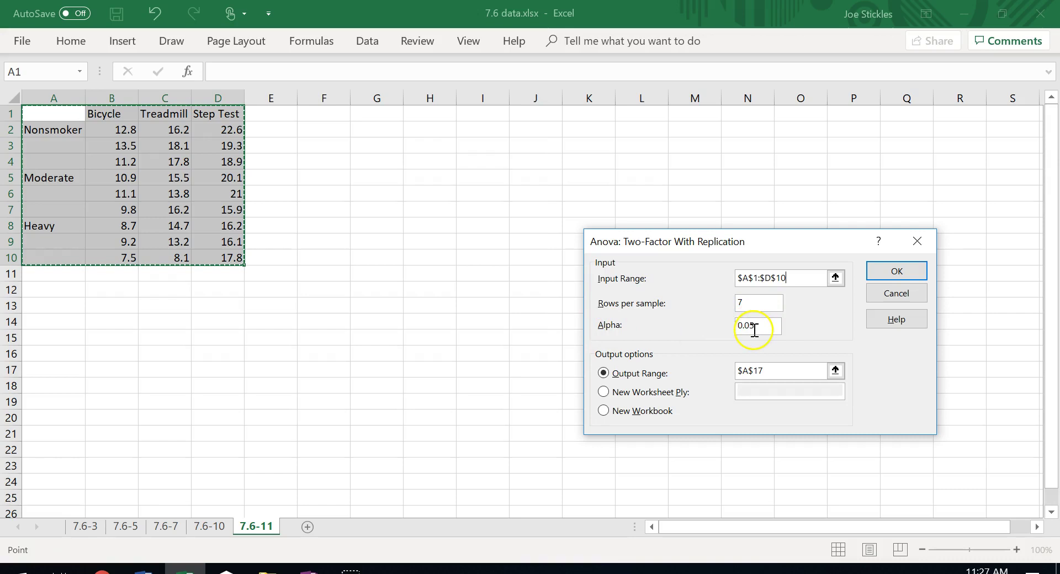
pyautogui.click(757, 302)
pyautogui.press('BackSpace')
pyautogui.write('3')
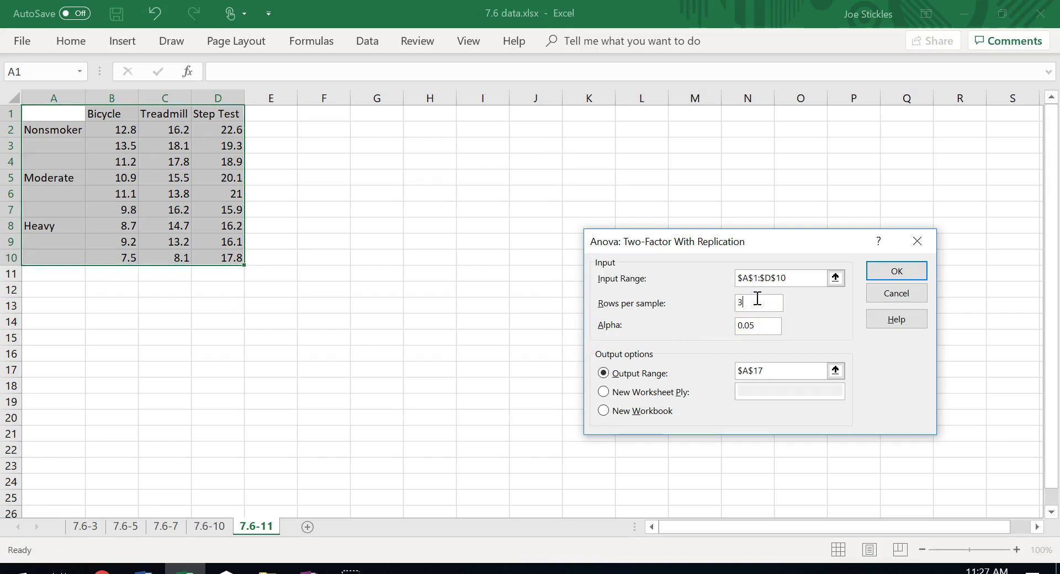
pyautogui.click(784, 374)
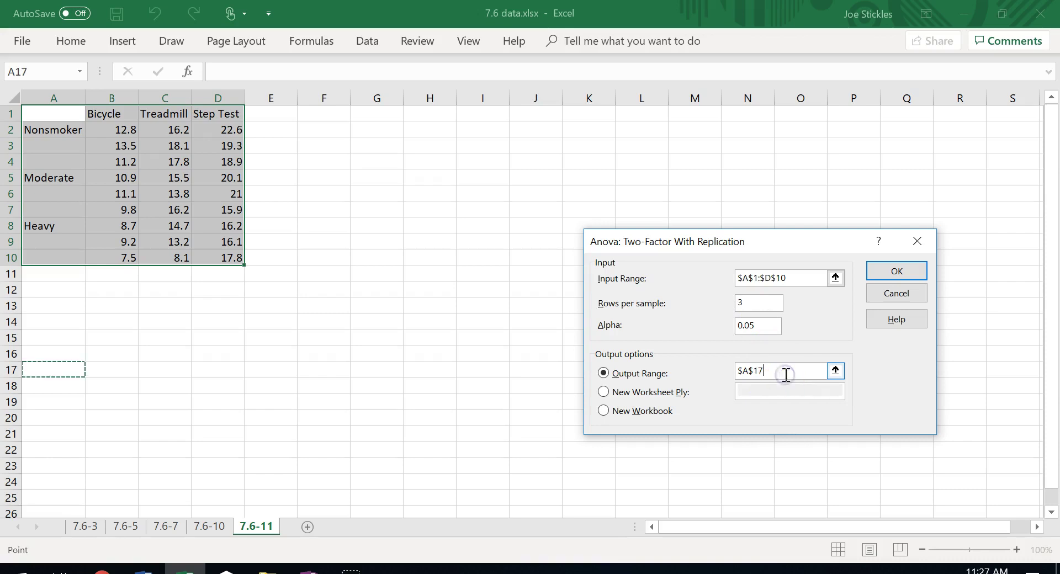
pyautogui.click(46, 292)
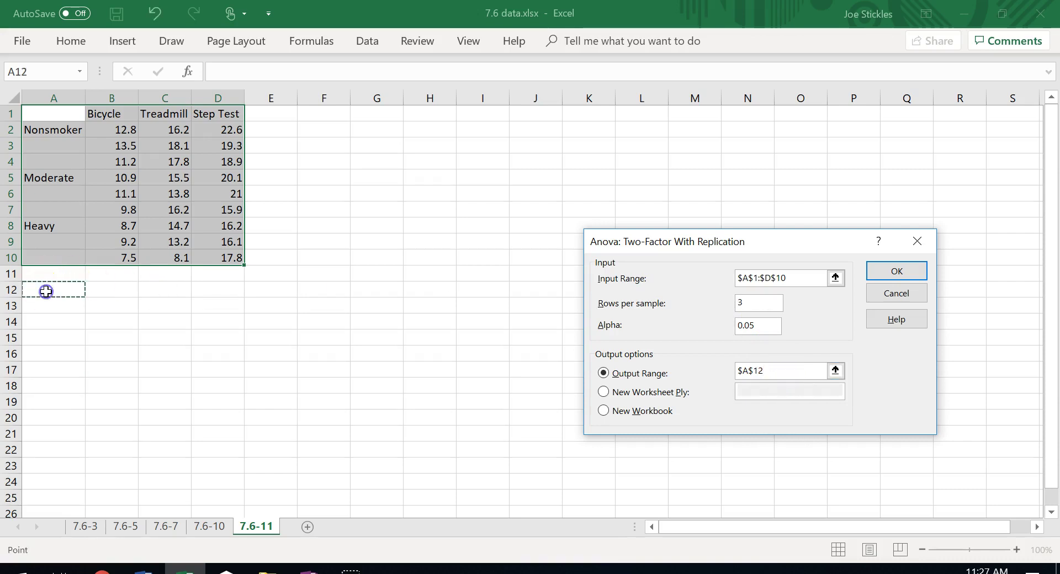
pyautogui.click(895, 271)
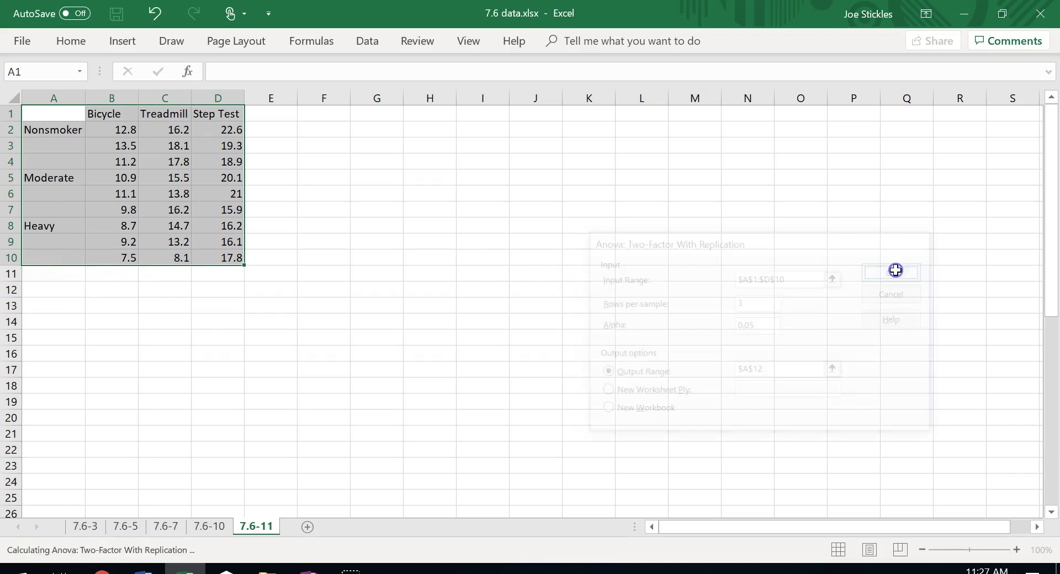
pyautogui.scroll(-3, 678, 303)
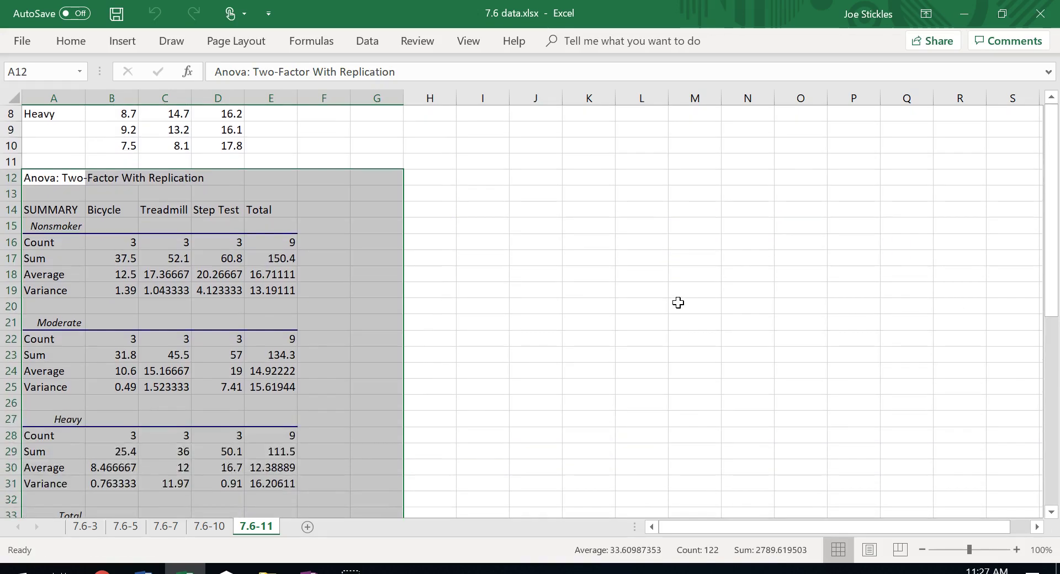
pyautogui.scroll(-6, 678, 303)
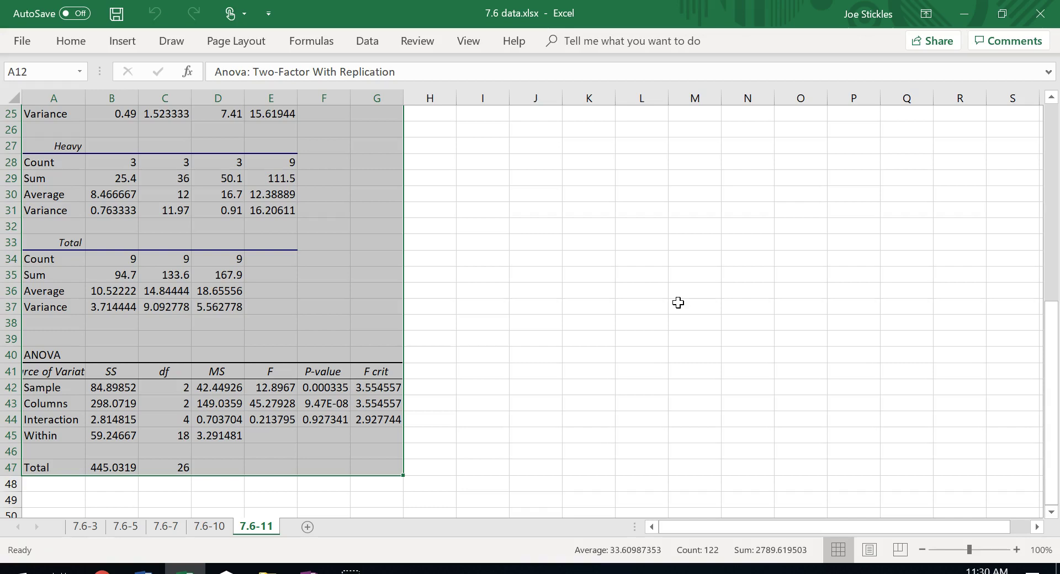
# - Switch to OneNote and show the blank untitled page in full page view
pyautogui.click(310, 569)
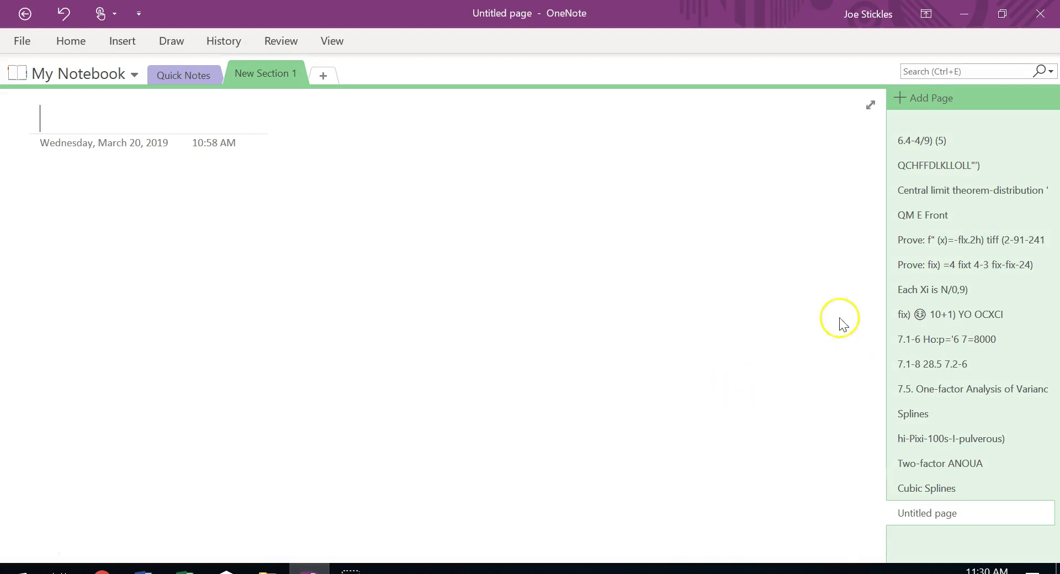
pyautogui.click(871, 106)
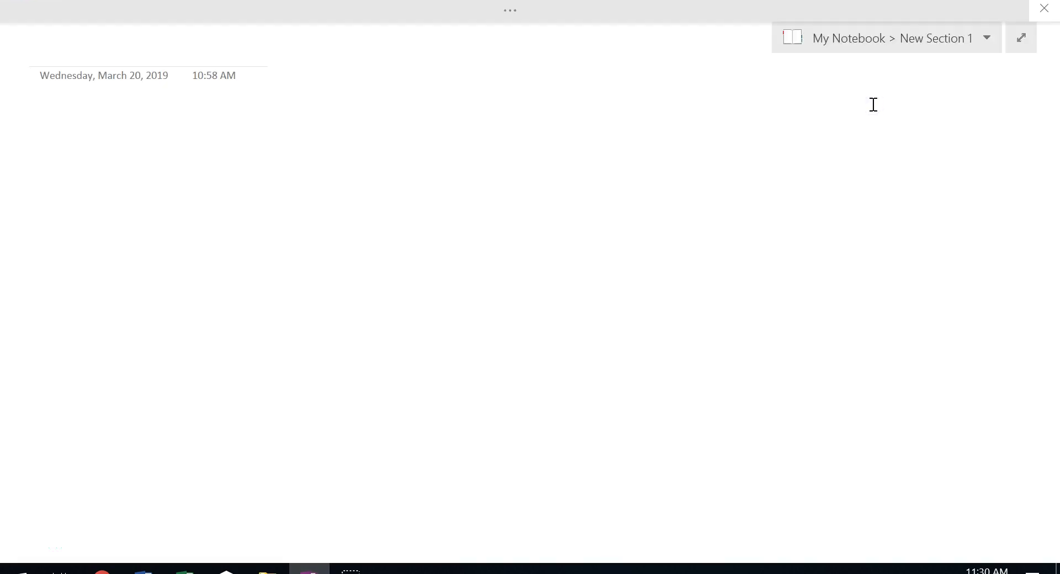